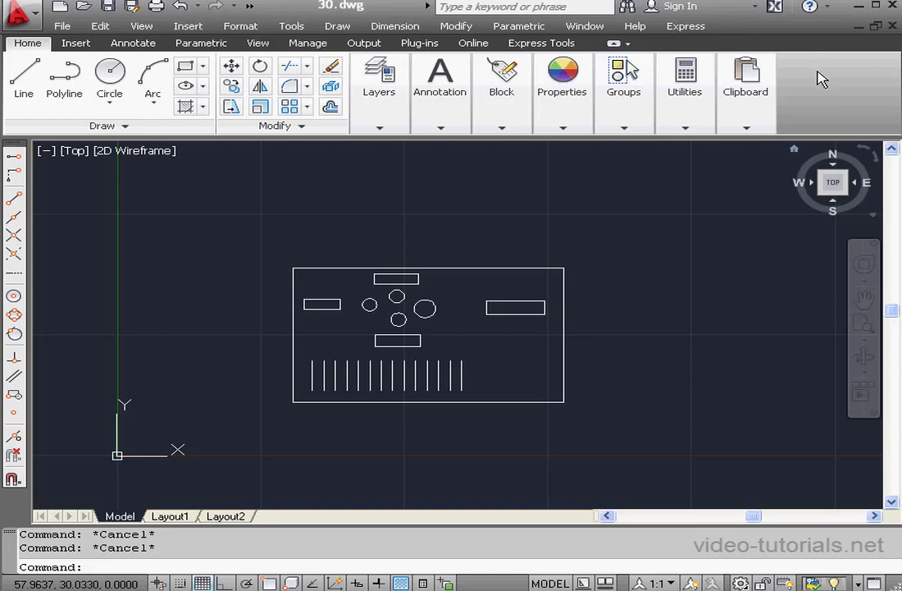
Zoom in on the row of vertical lines below the small rectangle in 30.dwg
left_click(745, 127)
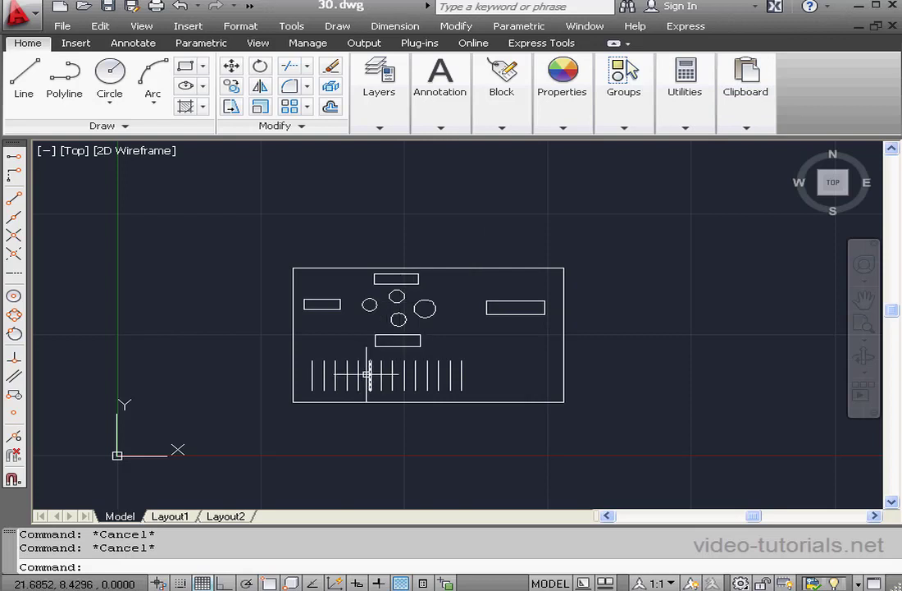
scroll(364, 375, "up", 5)
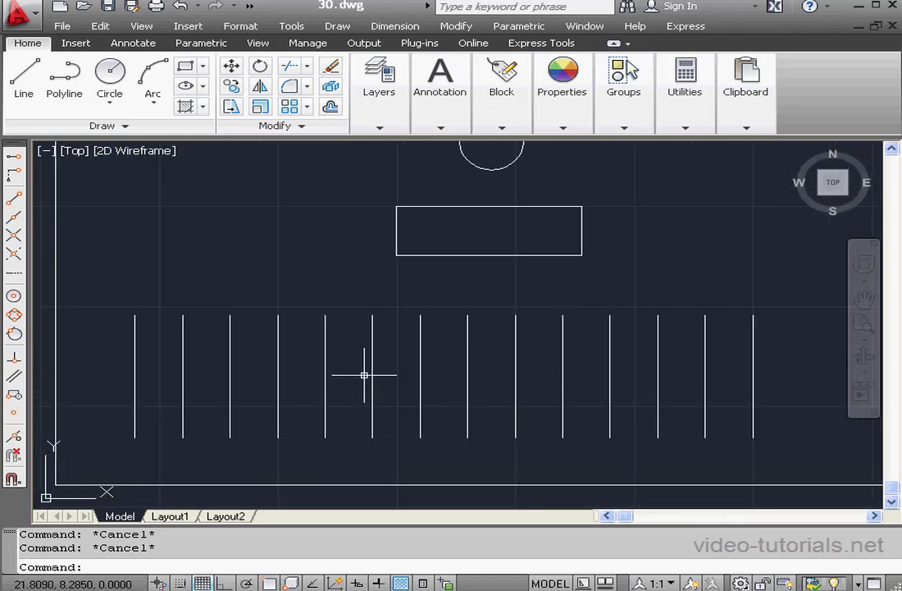
Turn on object snapping with Midpoint snap enabled
left_click(269, 583)
right_click(269, 582)
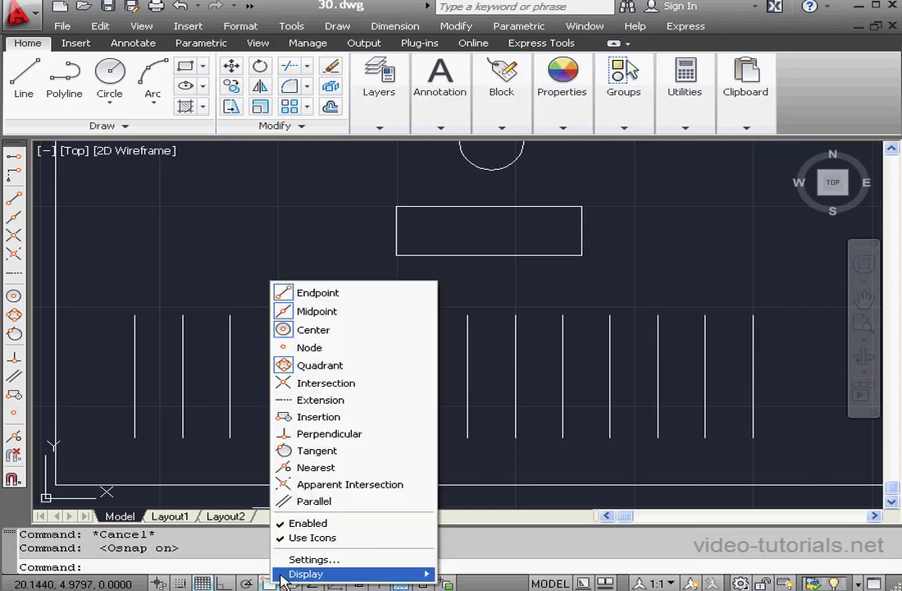
left_click(325, 311)
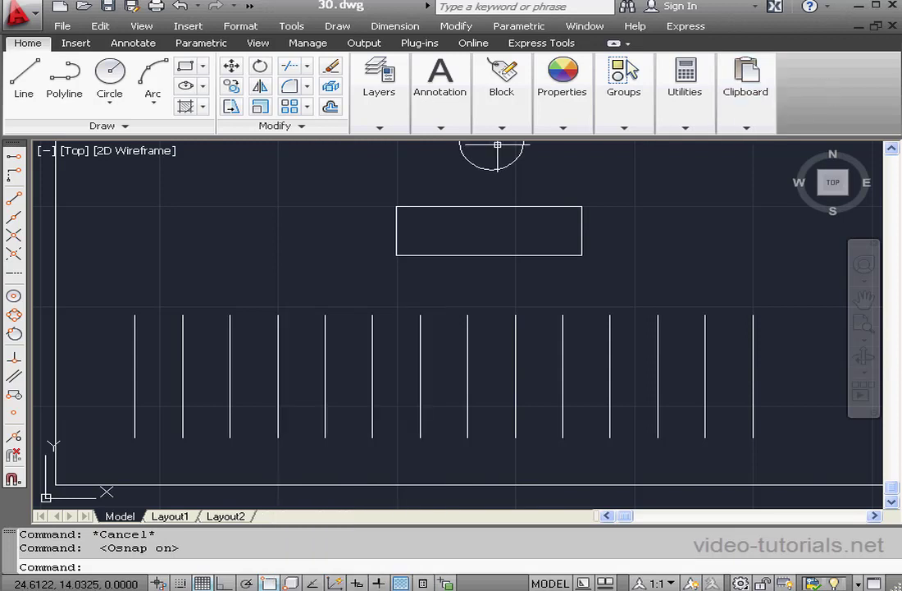
Draw a 0.4-radius circle centred on the top of the leftmost vertical line
left_click(107, 74)
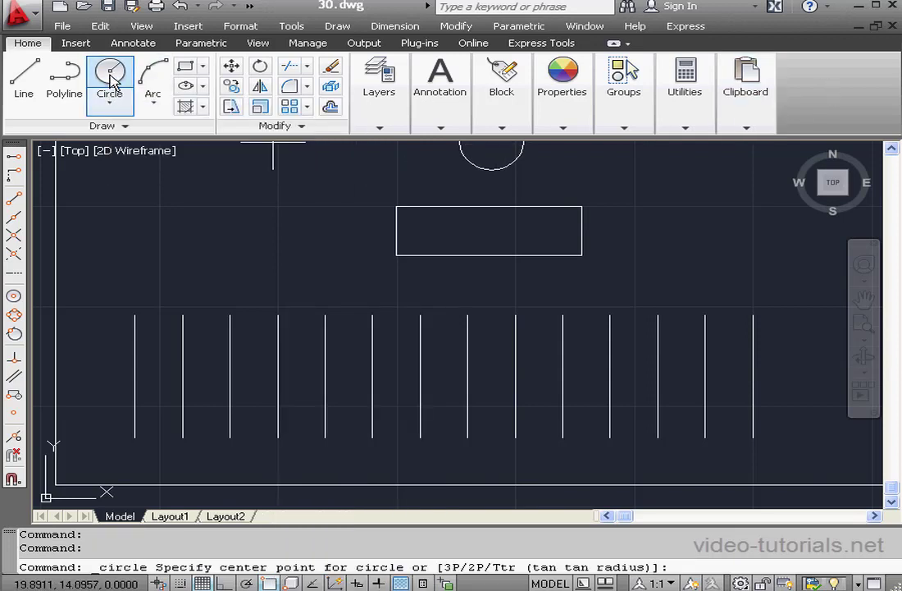
left_click(135, 315)
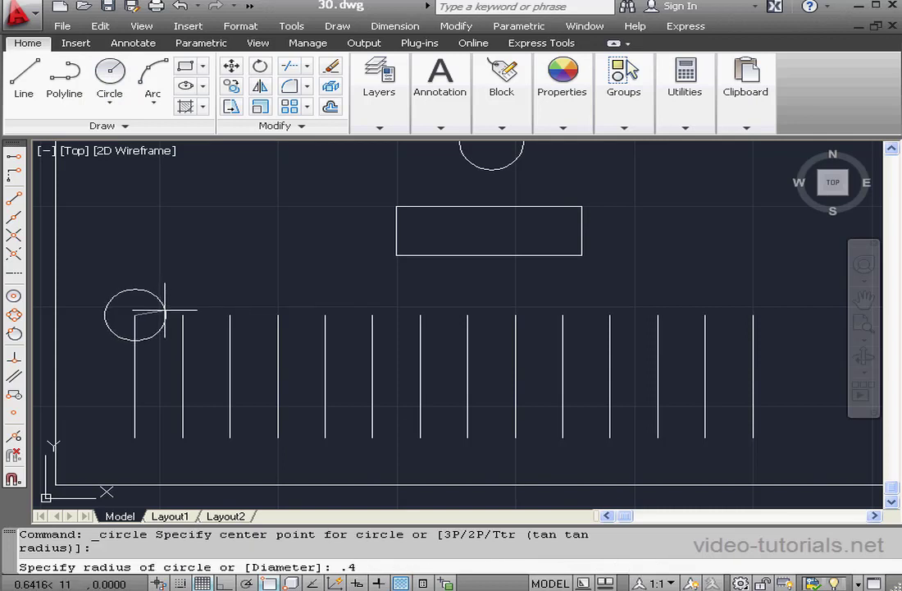
key("Return")
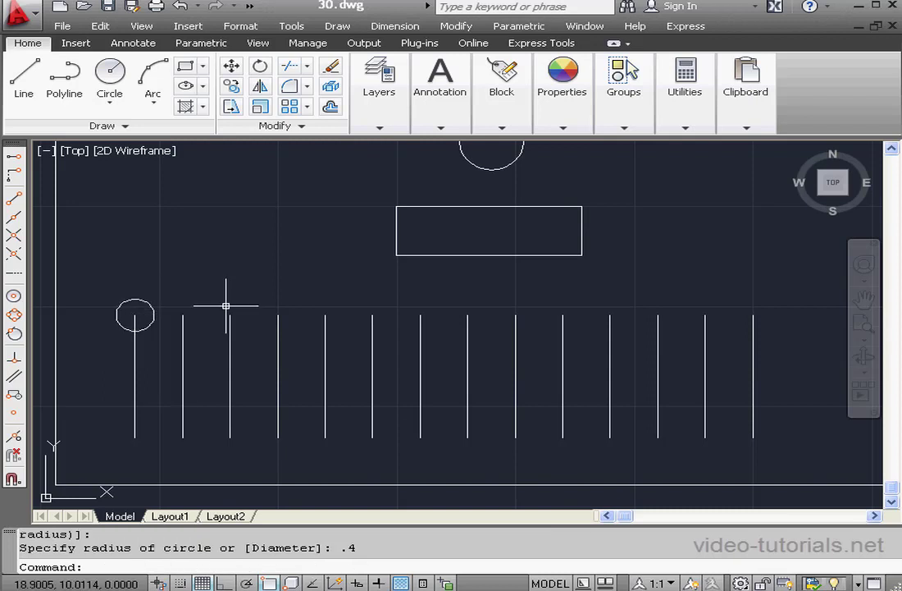
Copy the 0.4 circle to the leftmost line's midpoint and bottom endpoint
left_click(231, 86)
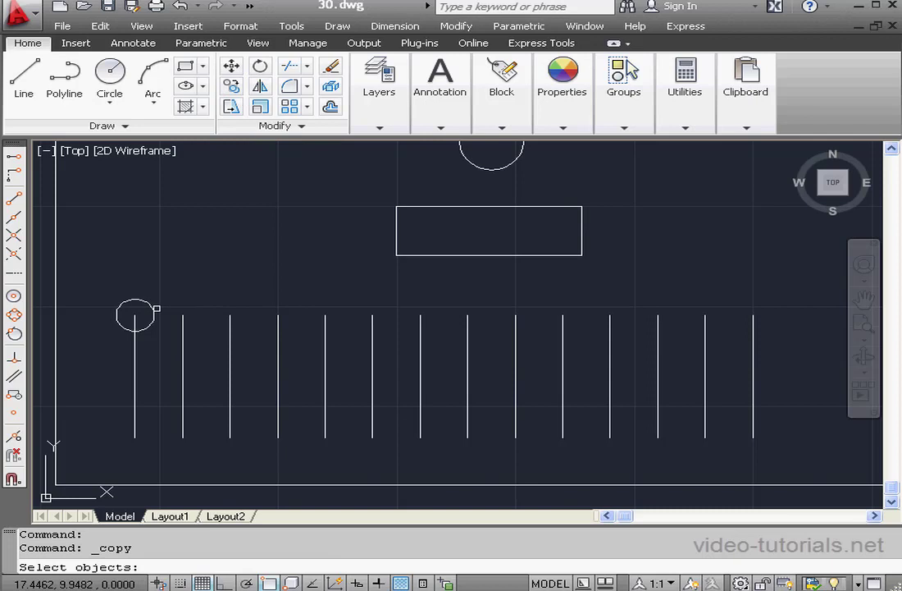
left_click(157, 309)
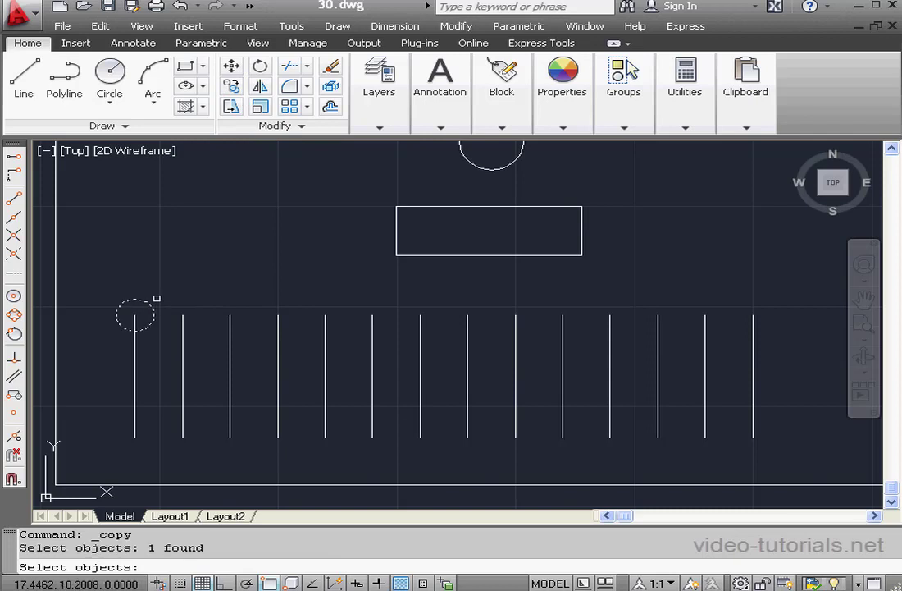
key("Return")
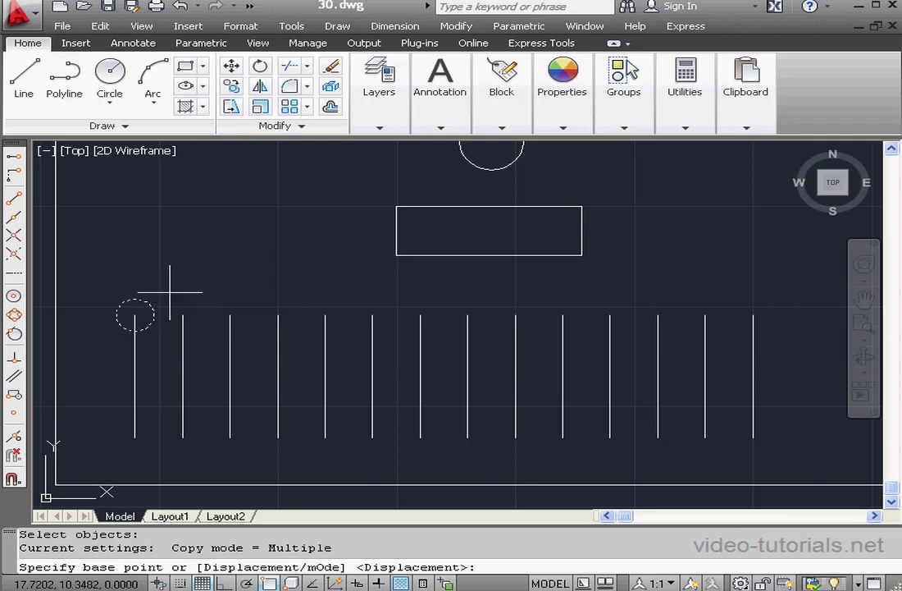
left_click(135, 315)
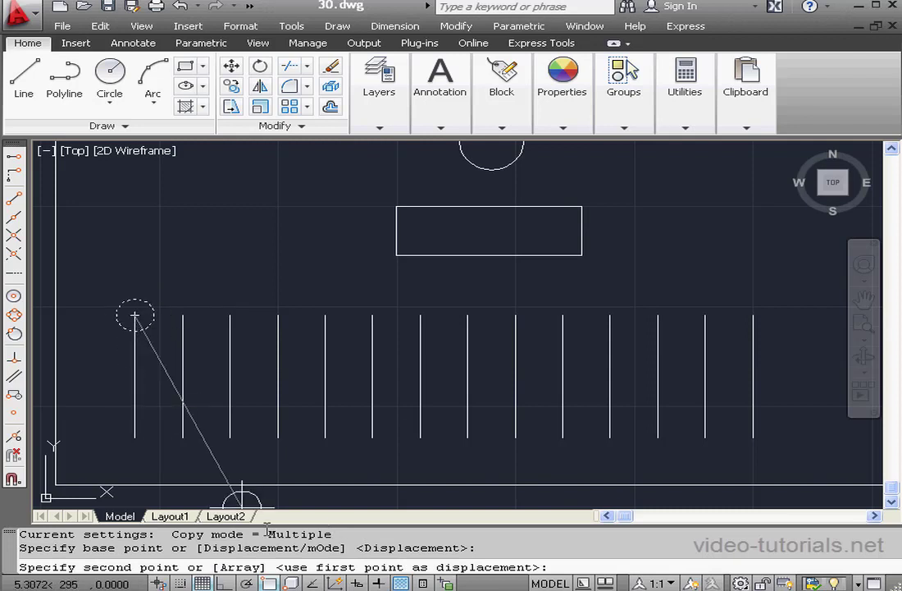
left_click(135, 377)
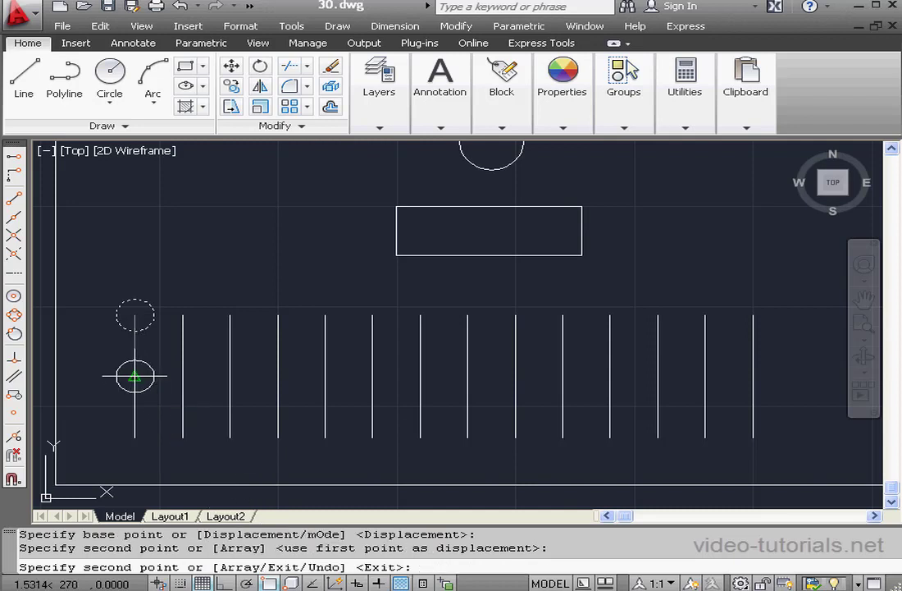
left_click(135, 437)
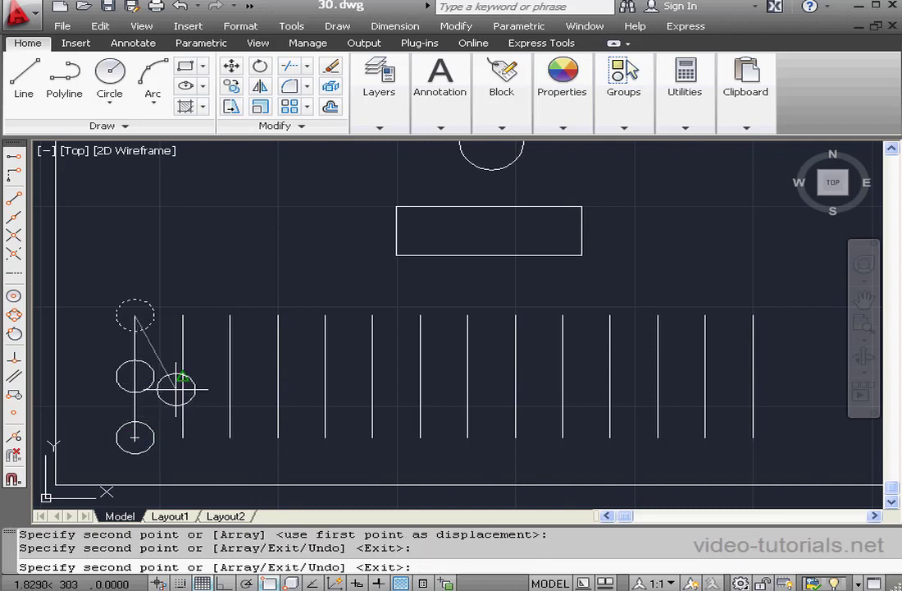
right_click(177, 262)
left_click(235, 272)
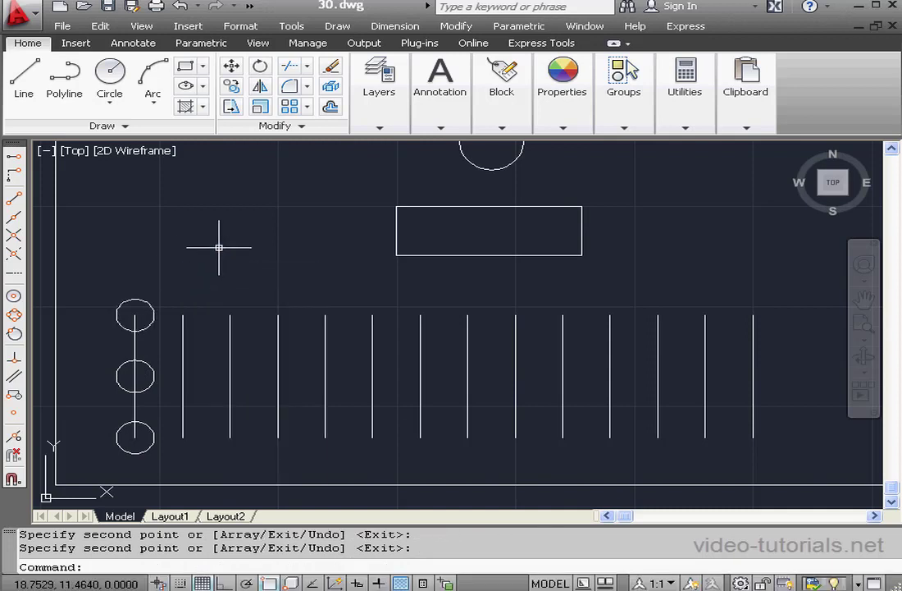
Select the top, middle and bottom circles of the leftmost line for copying
left_click(232, 86)
left_click(148, 299)
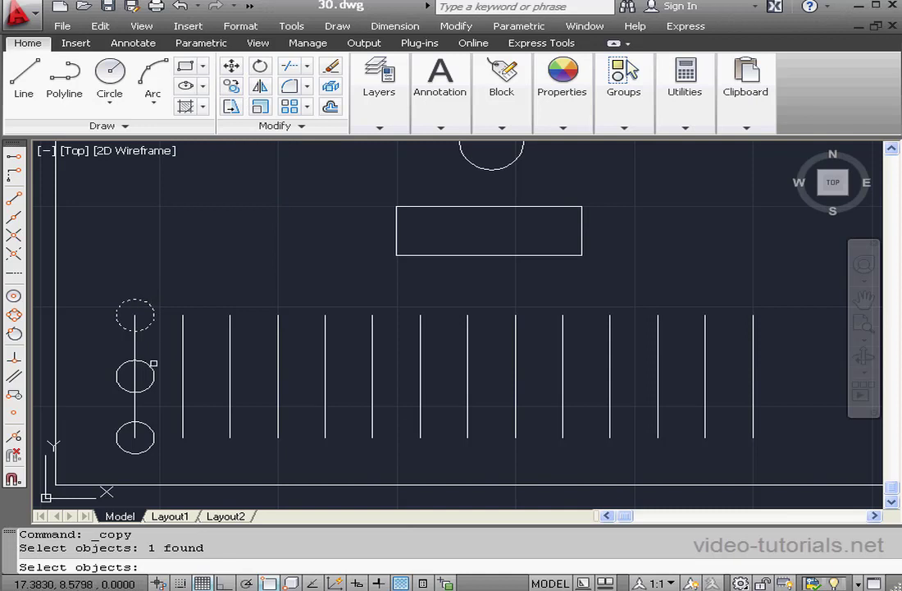
left_click(147, 362)
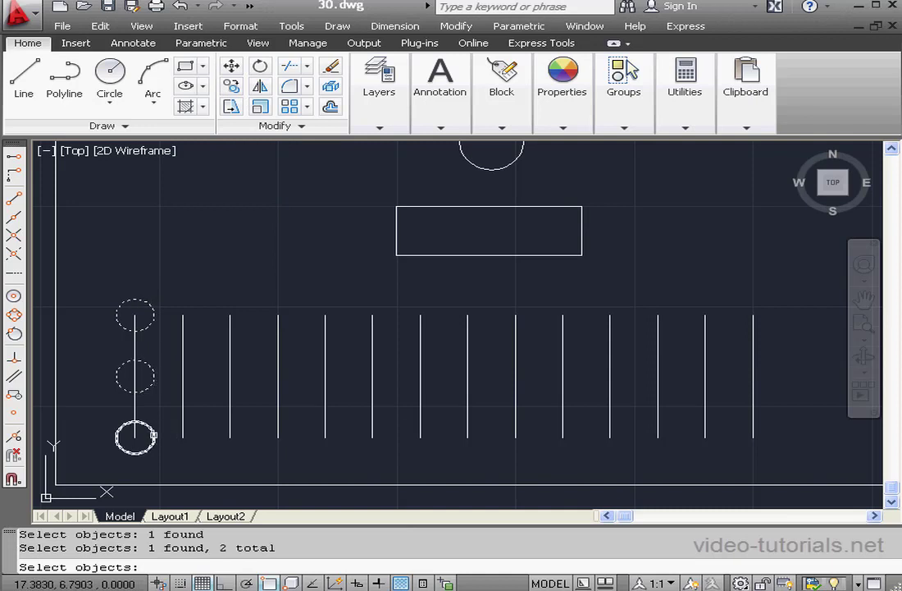
left_click(154, 435)
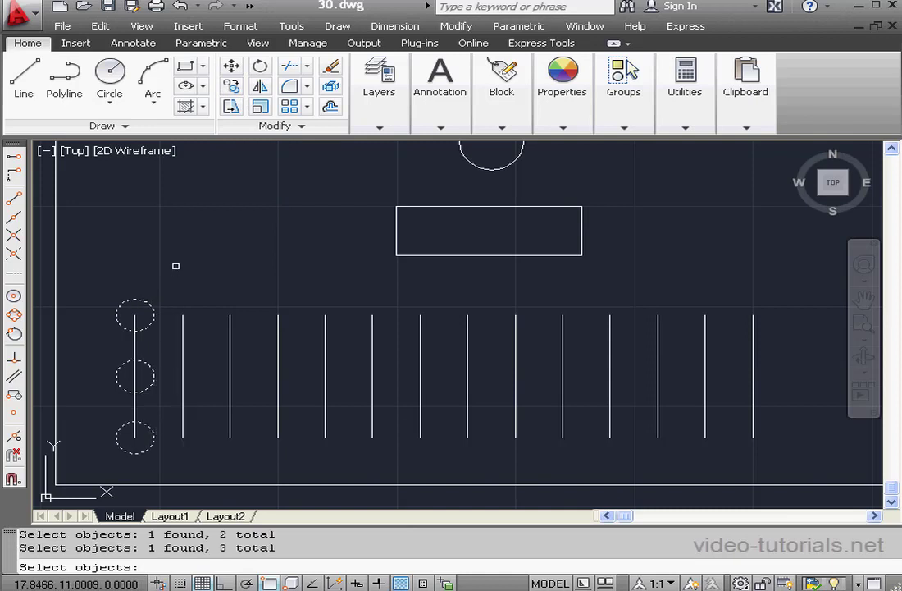
key("Return")
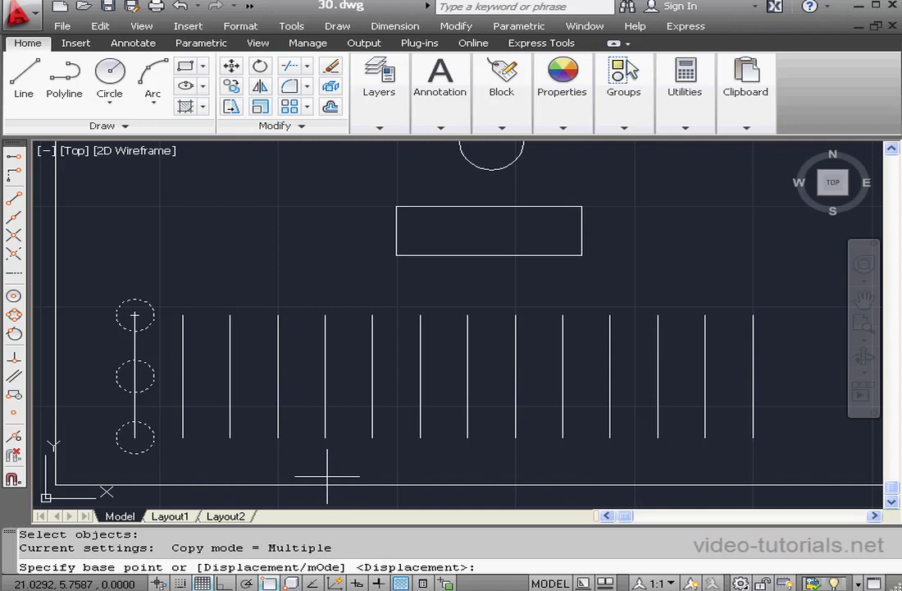
Set the Copy command's mode to Multiple
right_click(289, 278)
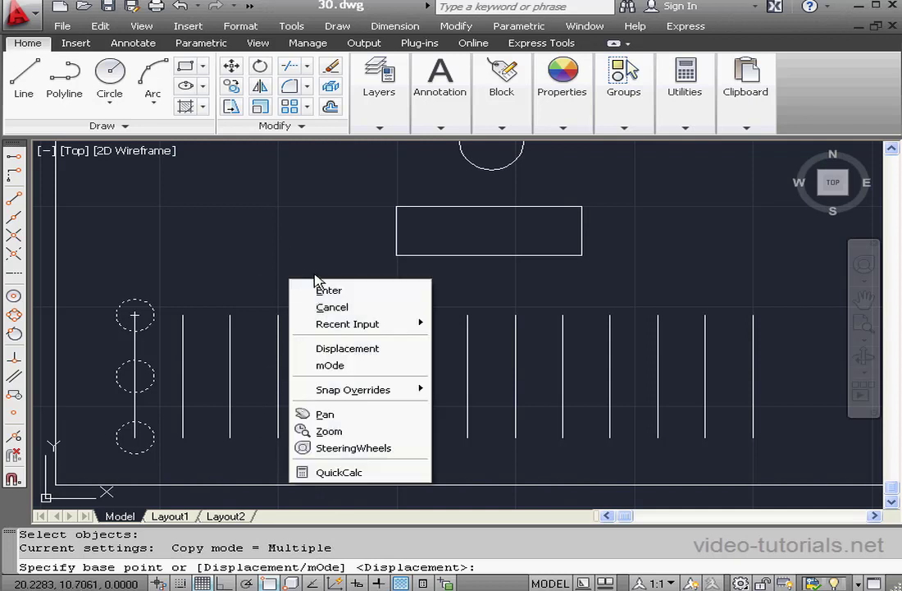
left_click(348, 370)
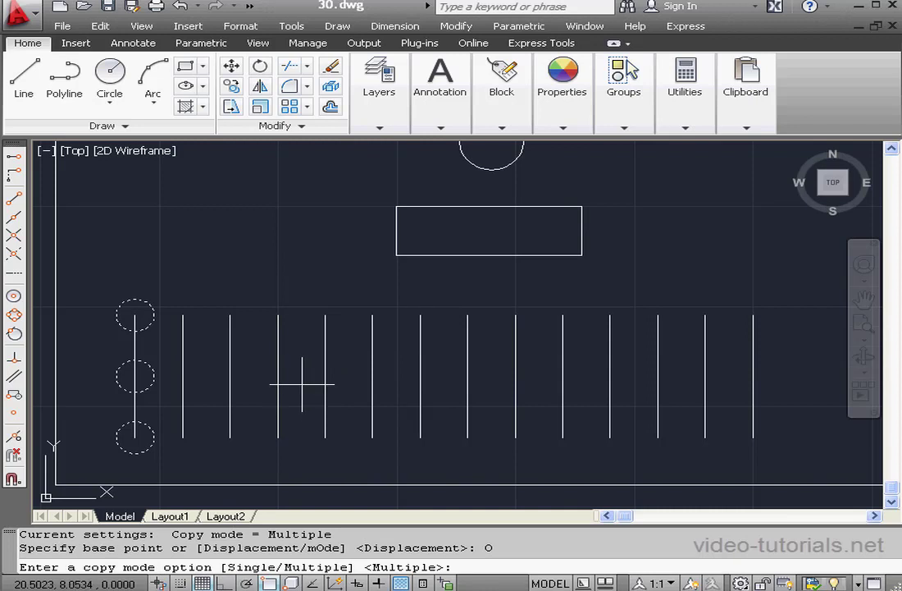
right_click(297, 287)
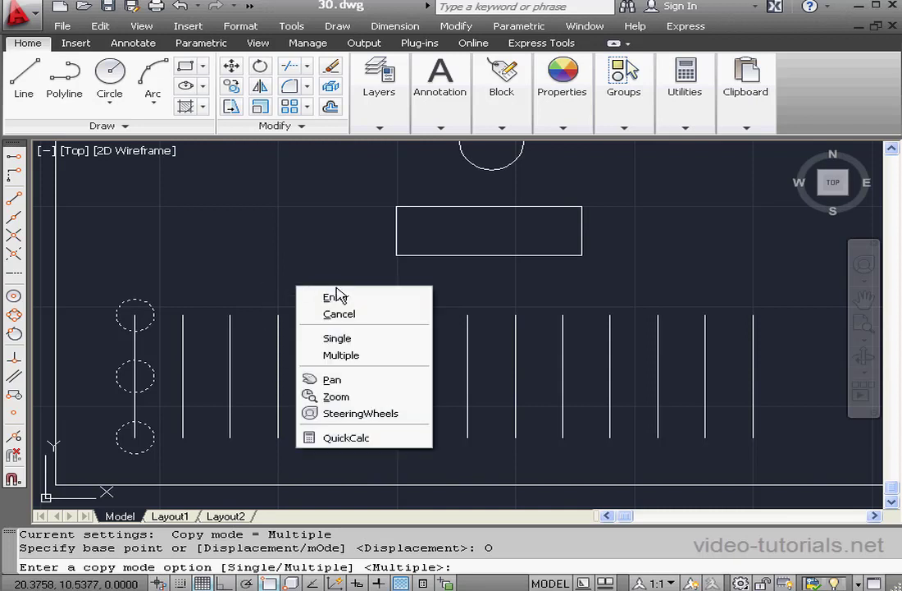
left_click(355, 362)
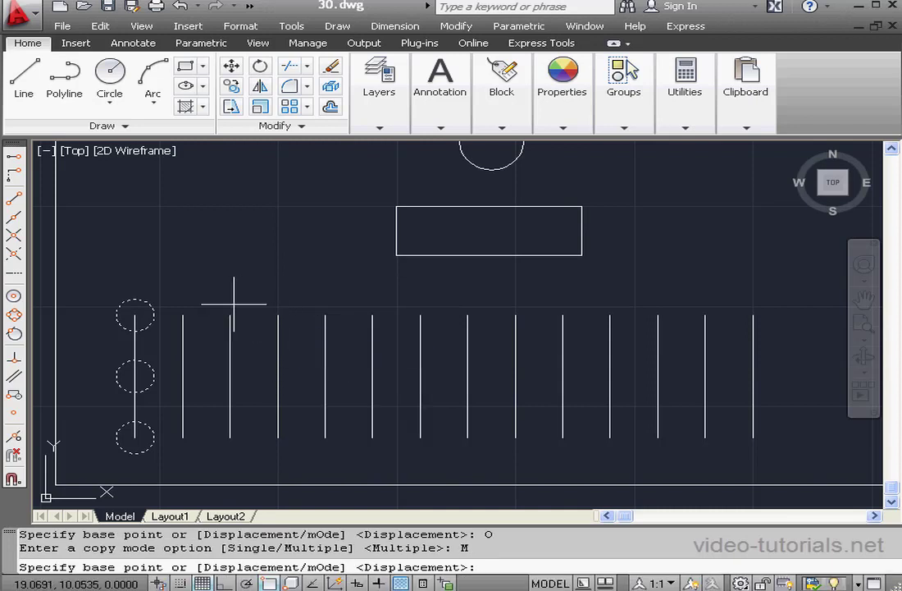
Copy the three-circle column onto each line to the right, making 14 evenly spaced columns
left_click(135, 315)
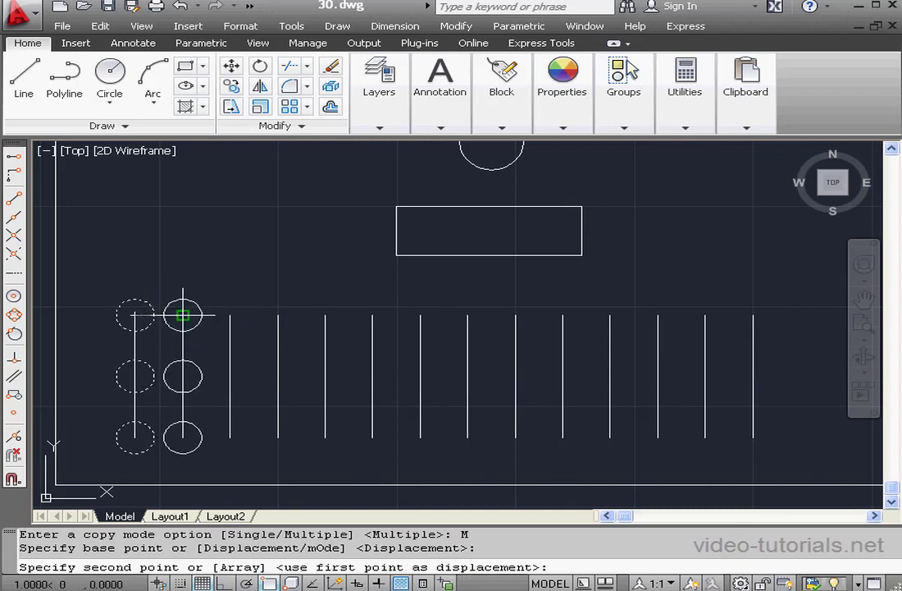
left_click(182, 314)
left_click(229, 314)
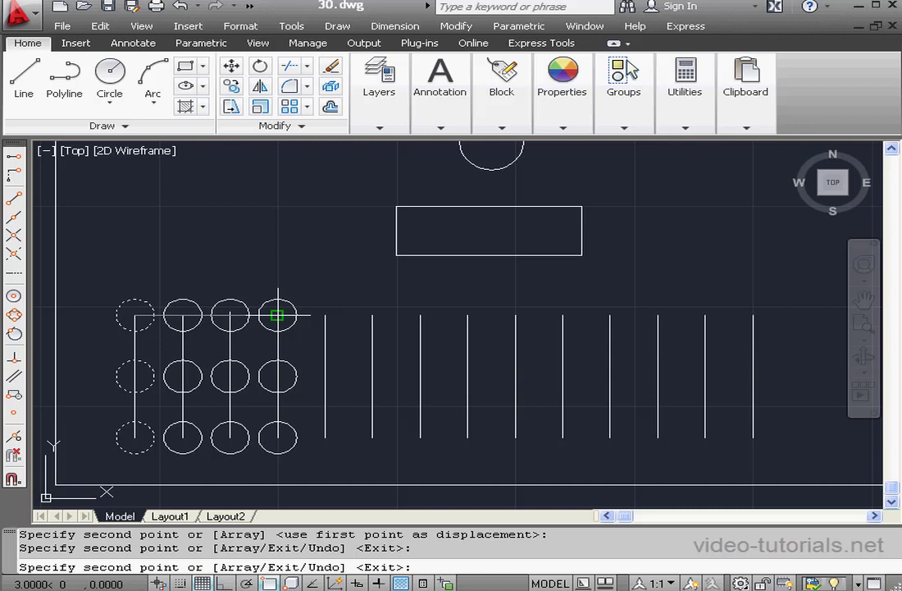
left_click(277, 314)
left_click(326, 314)
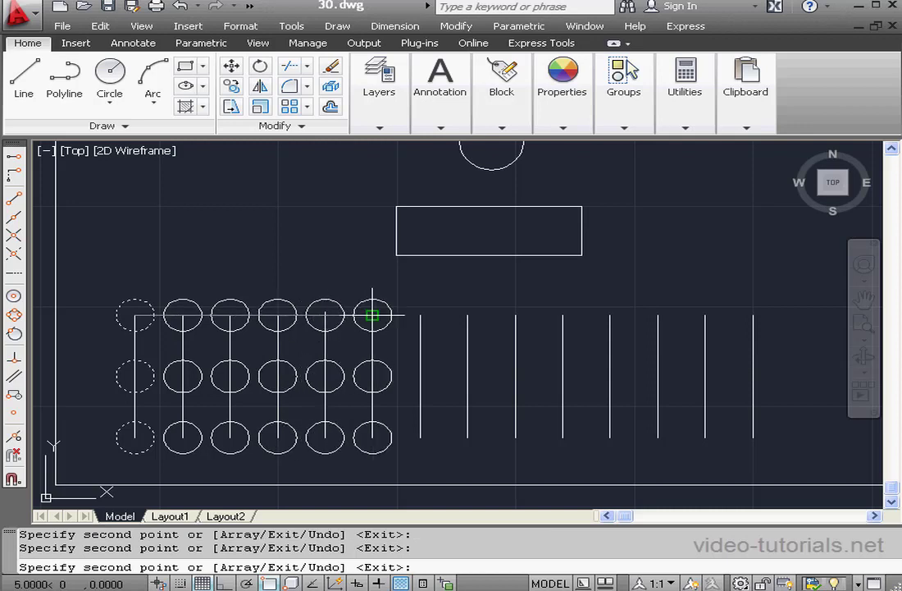
left_click(373, 314)
left_click(421, 314)
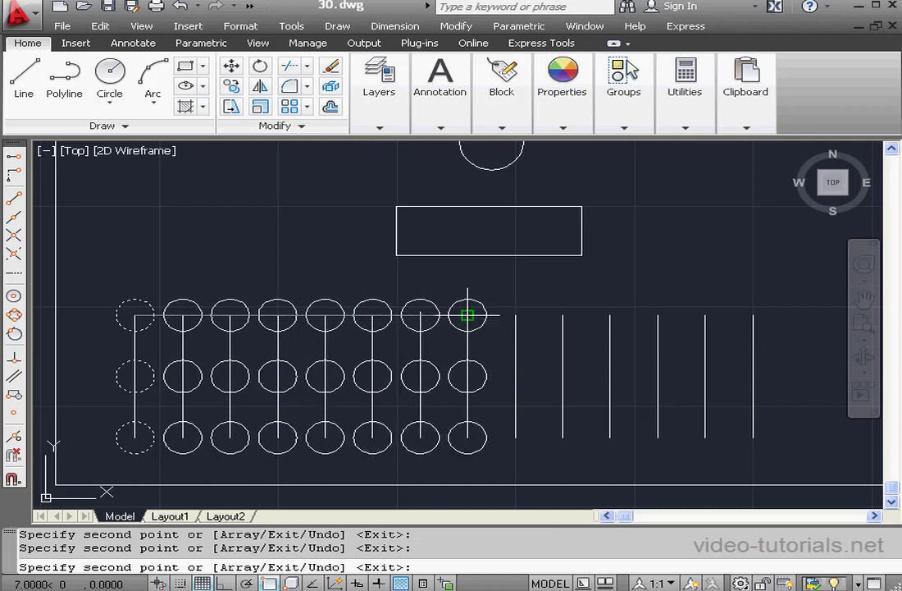
left_click(467, 314)
left_click(515, 314)
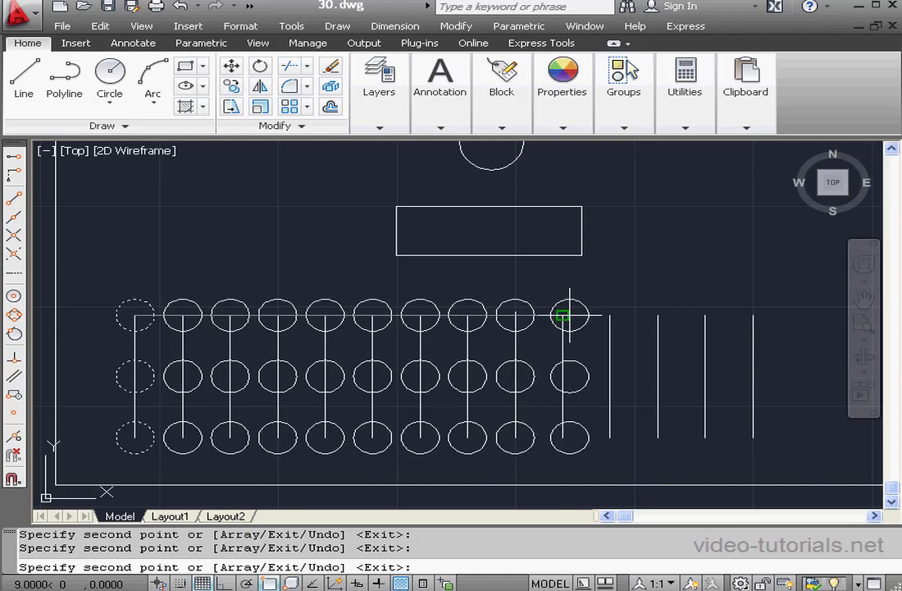
left_click(563, 314)
left_click(611, 314)
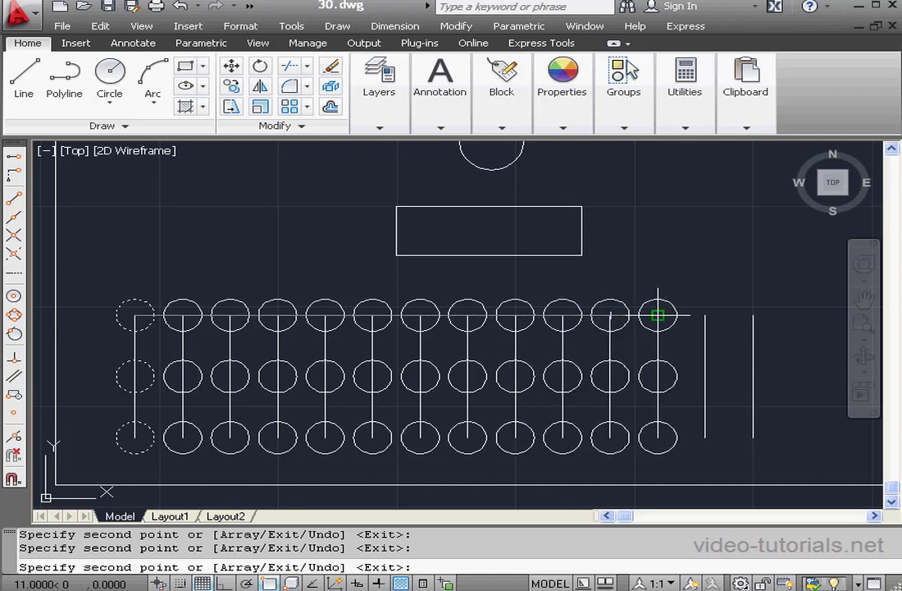
left_click(658, 314)
left_click(705, 315)
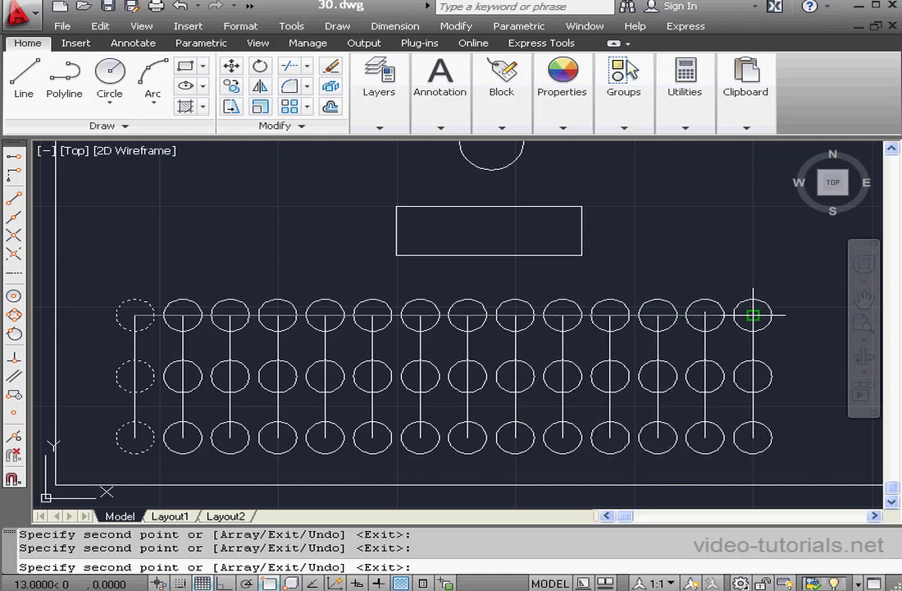
left_click(753, 314)
right_click(720, 243)
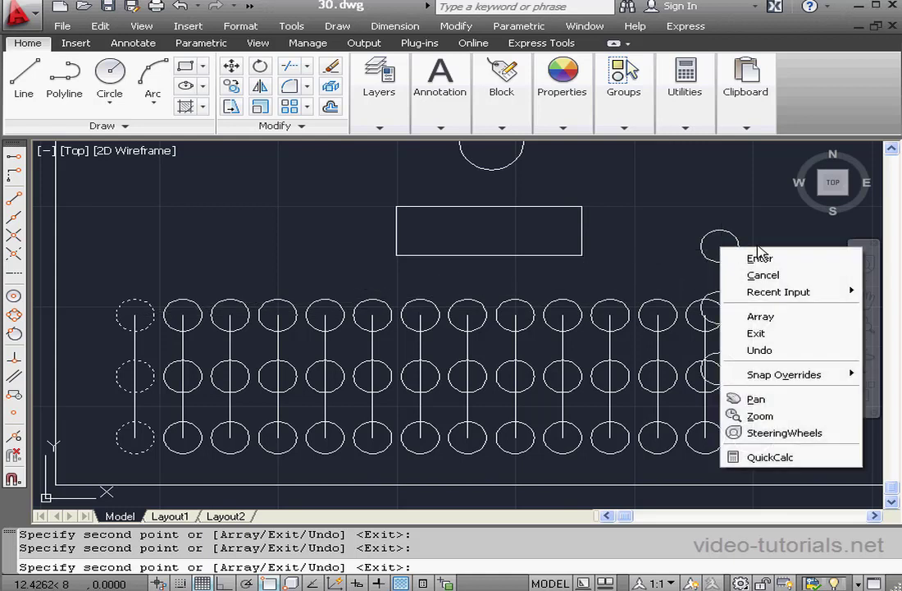
left_click(760, 258)
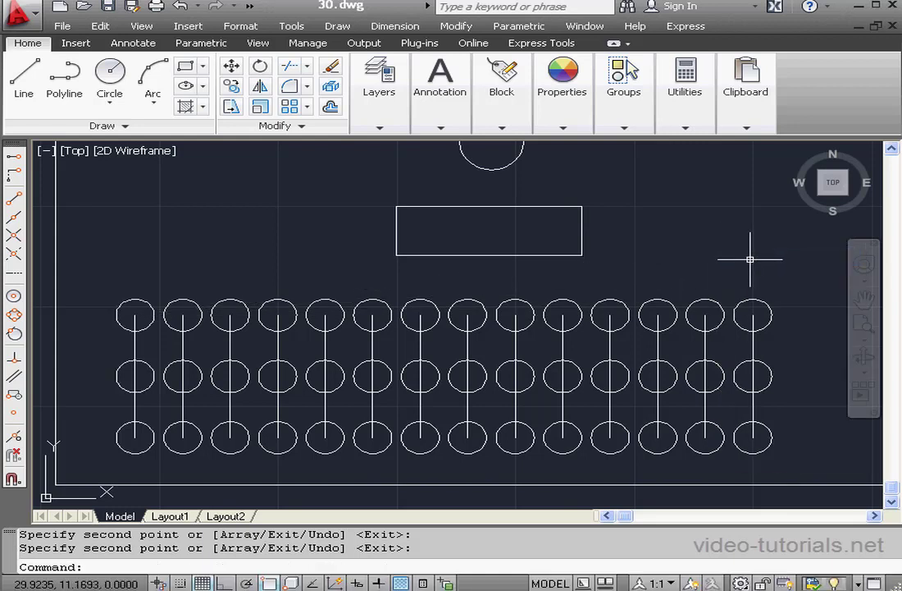
Erase the 14 middle-row circles using a left-to-right selection window
mouse_move(353, 78)
left_click(331, 66)
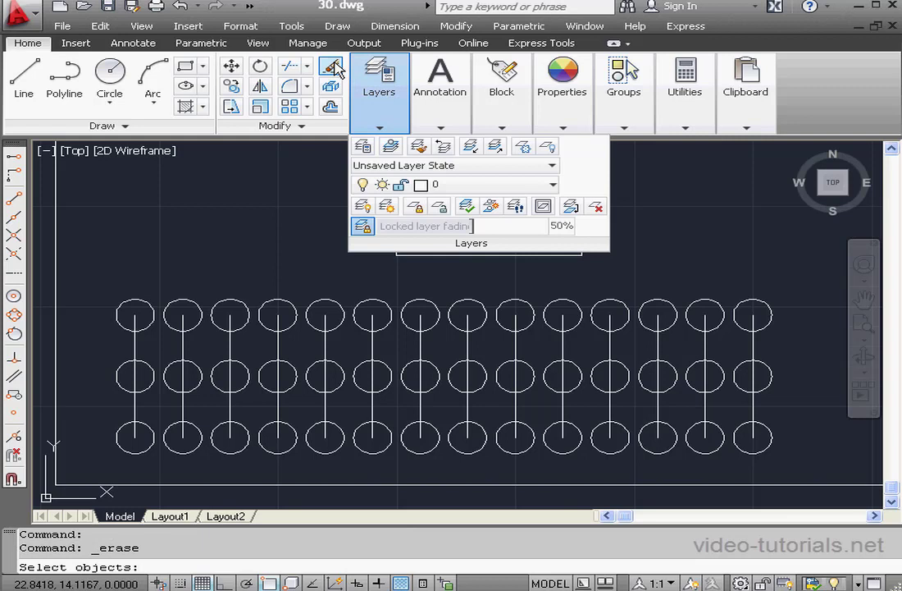
left_click(95, 345)
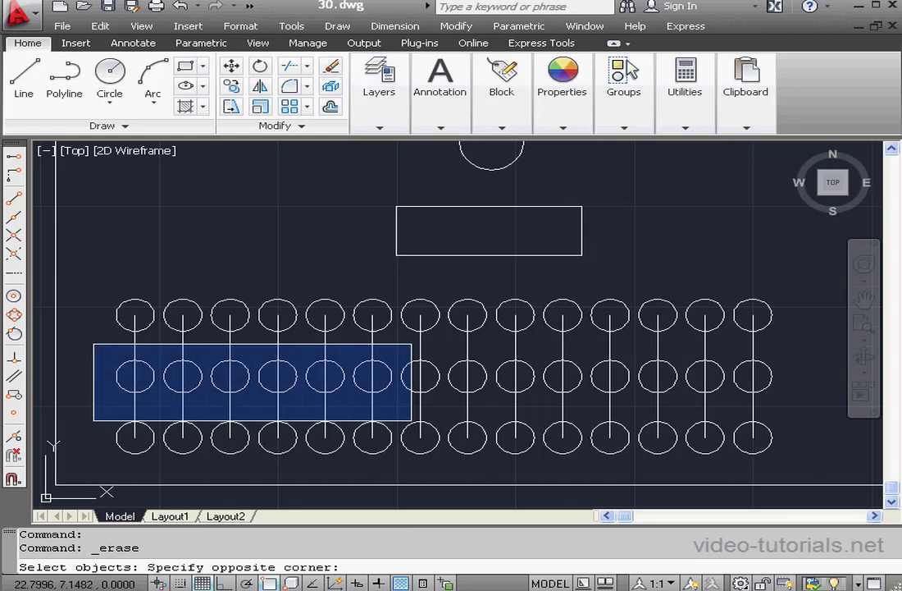
left_click(807, 403)
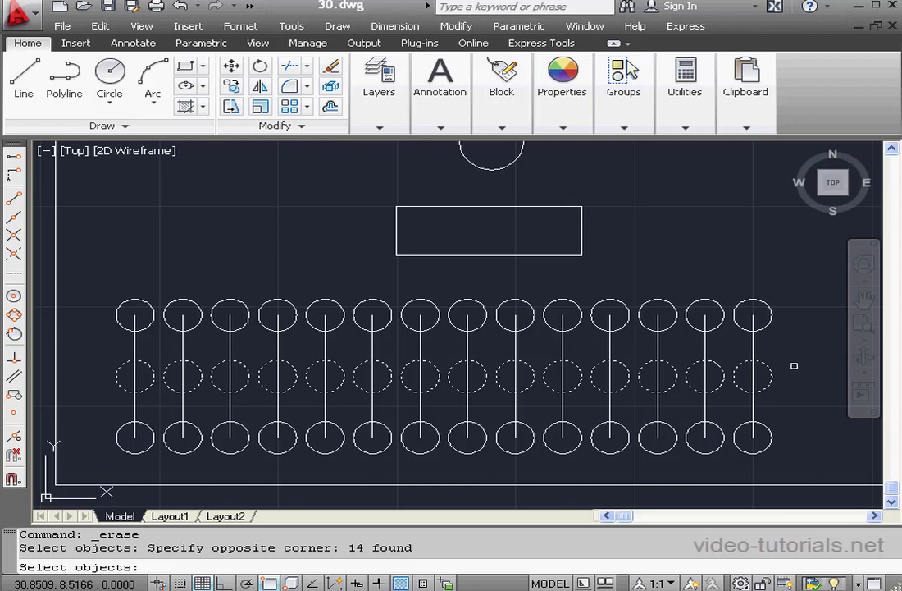
key("Return")
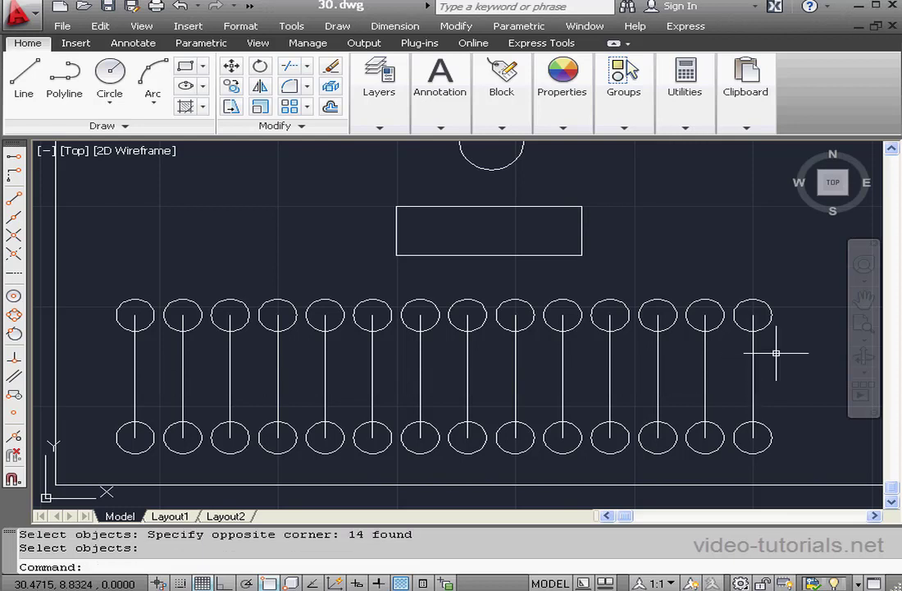
Undo the erase to restore the middle row, then demonstrate a crossing window and cancel it
left_click(181, 6)
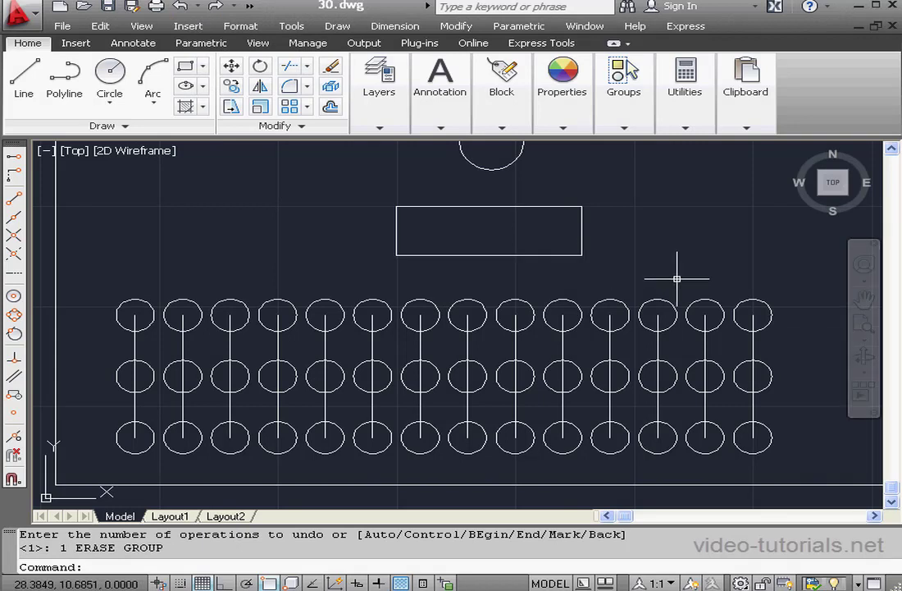
left_click(801, 343)
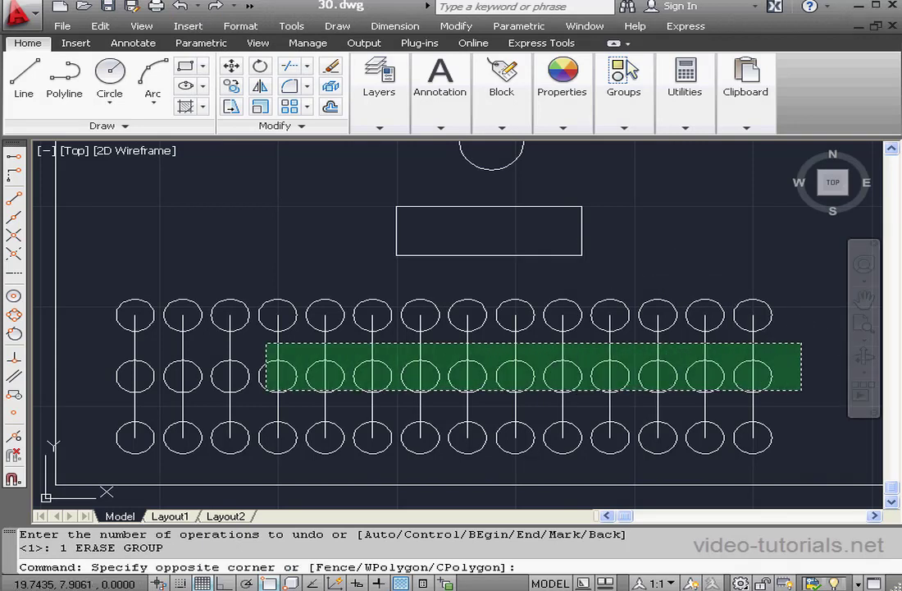
left_click(105, 398)
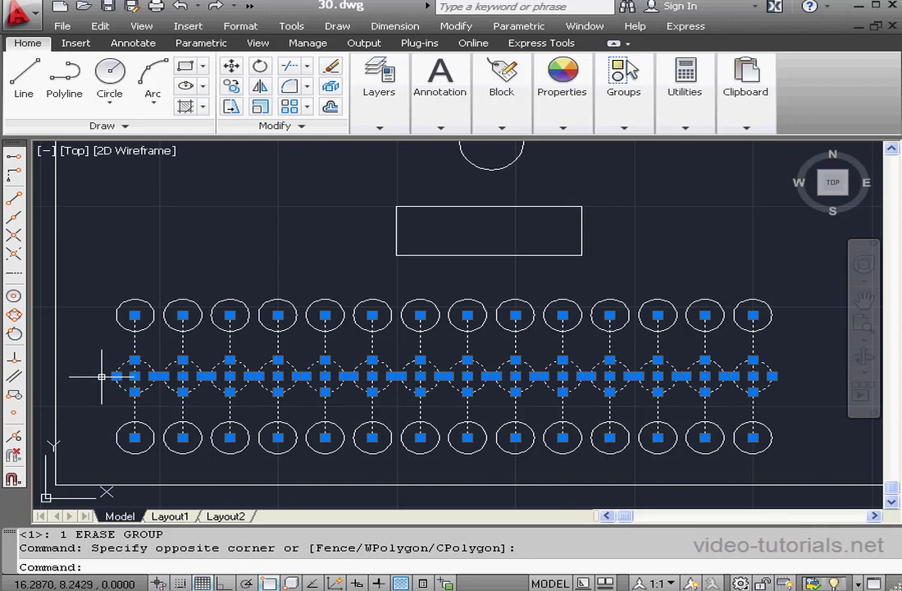
key("Escape")
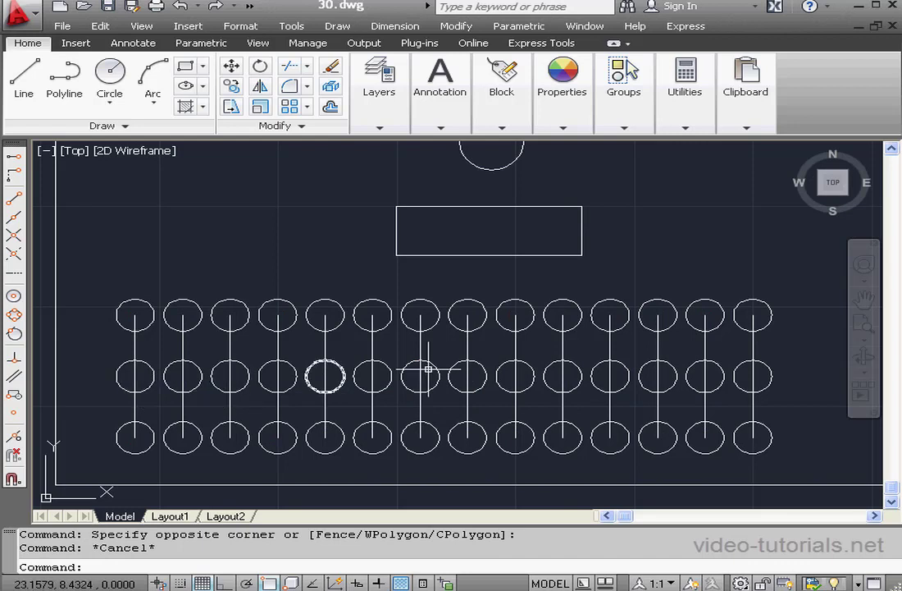
left_click(493, 280)
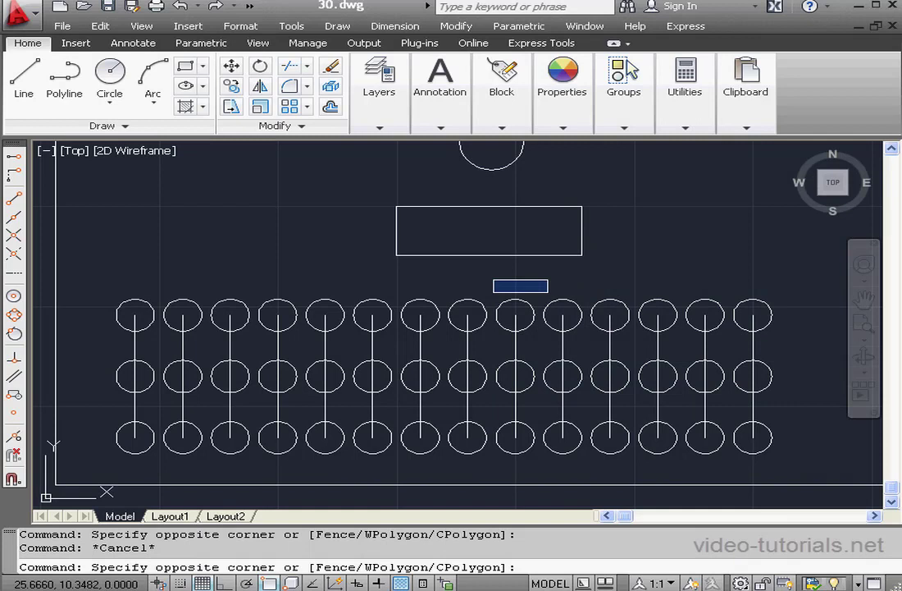
Start Erase and window-select all three circle rows and the vertical lines
left_click(542, 290)
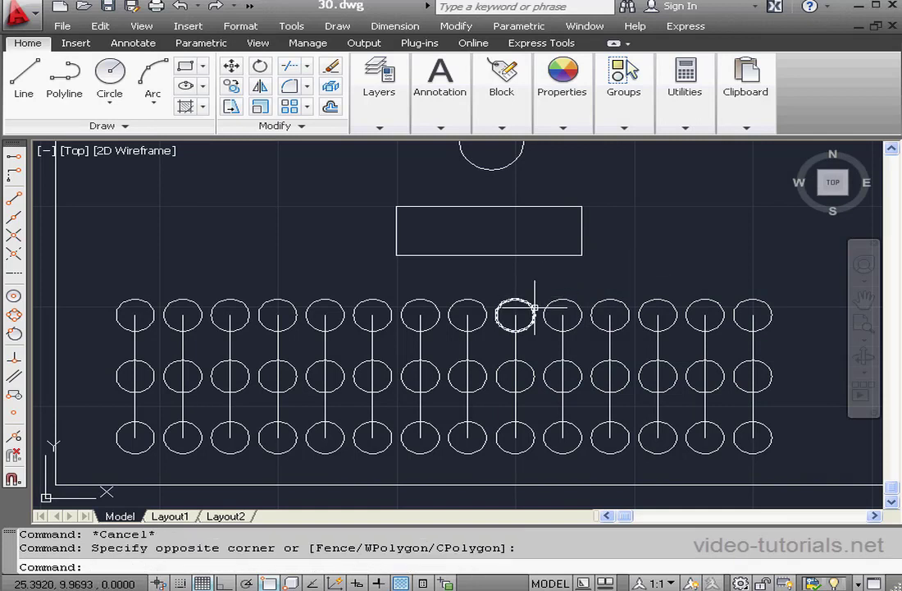
left_click(332, 66)
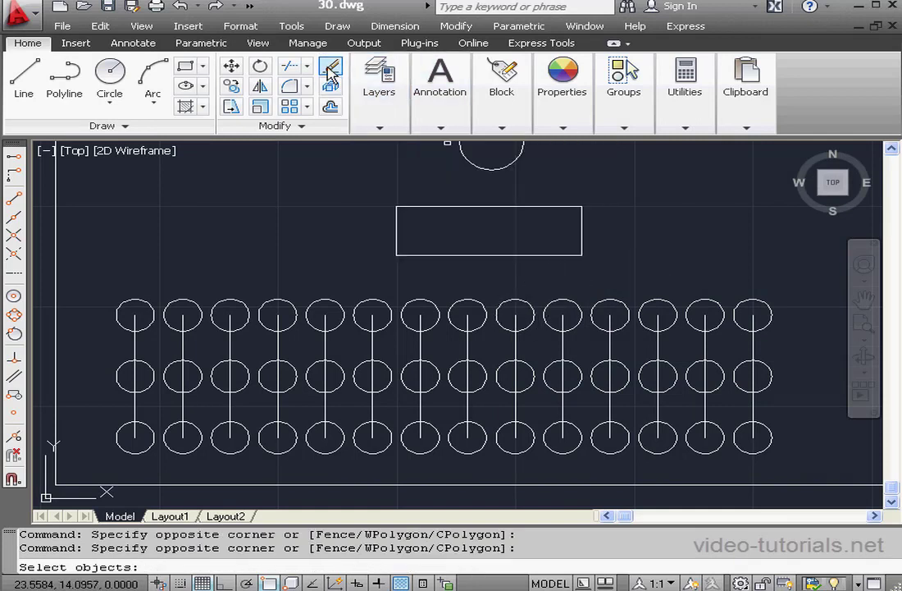
left_click(92, 276)
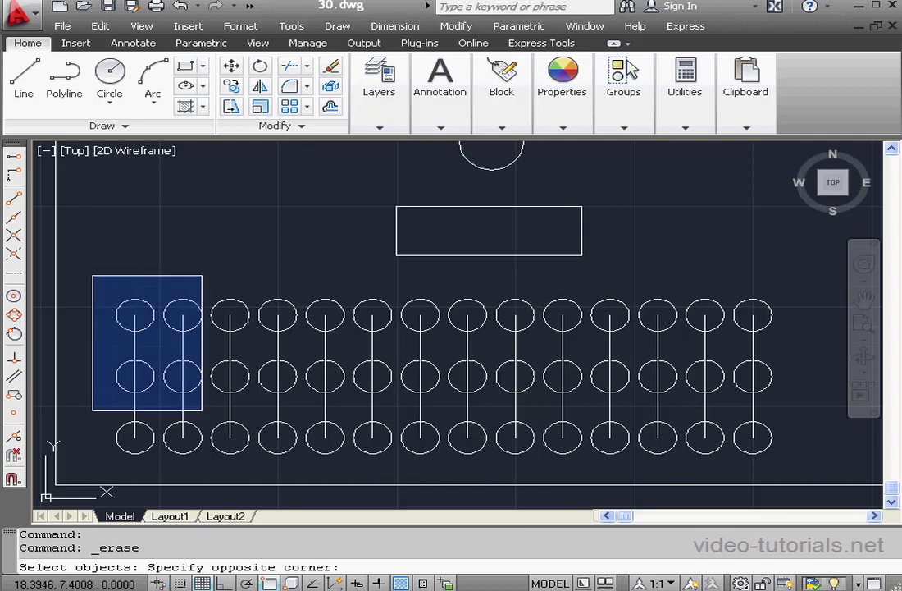
left_click(796, 468)
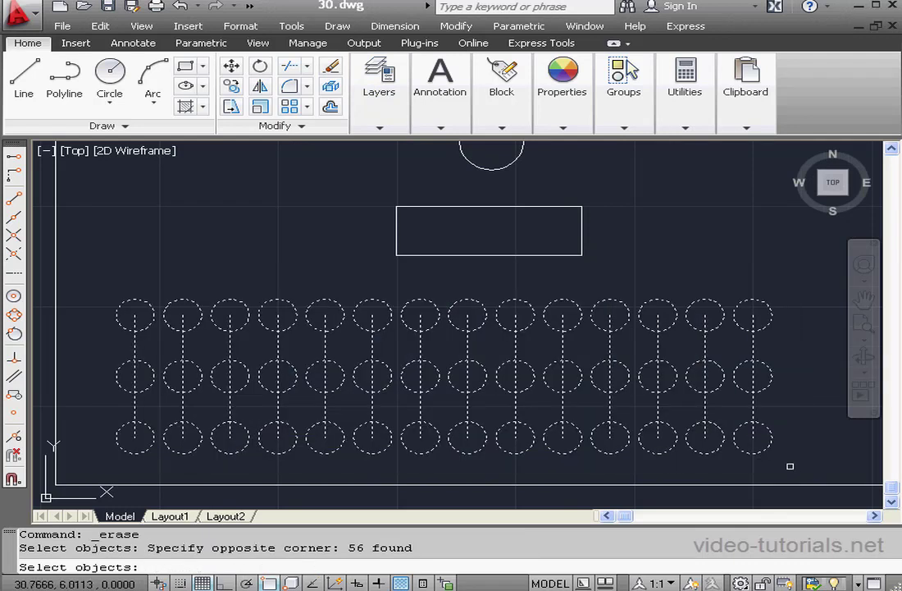
Deselect the vertical lines and the circles to keep, then erase the remaining 37 circles
left_click(798, 340)
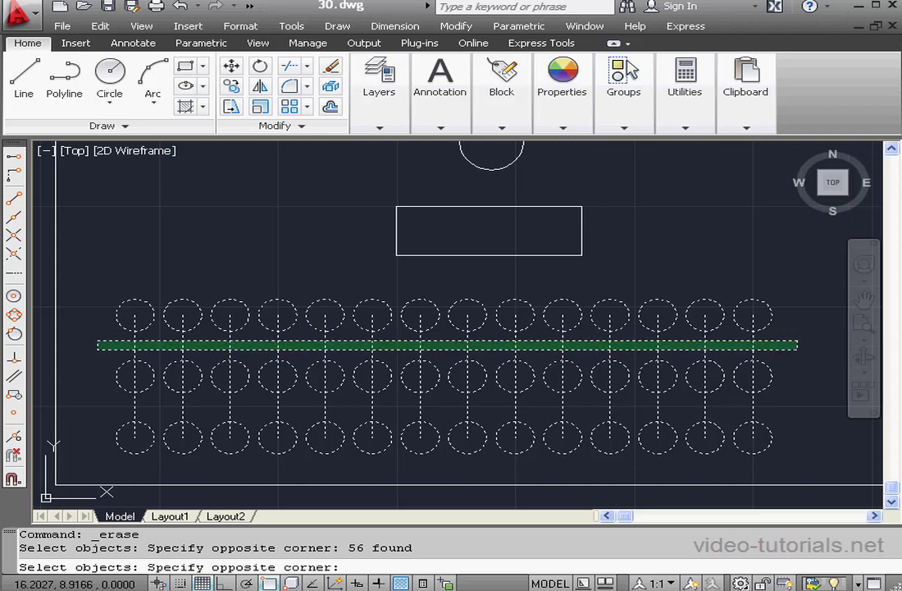
left_click(81, 347, "shift")
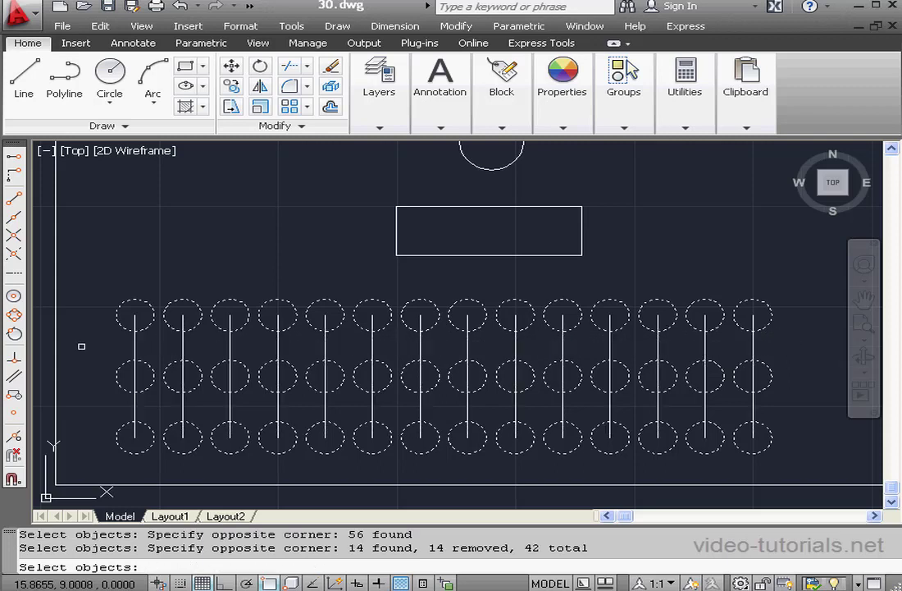
left_click(362, 329, "shift")
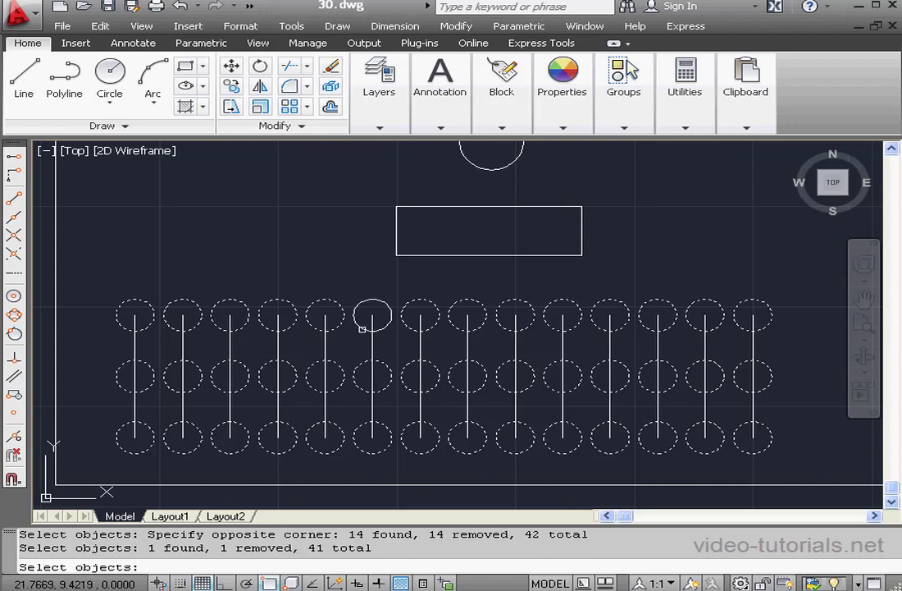
left_click(485, 383, "shift")
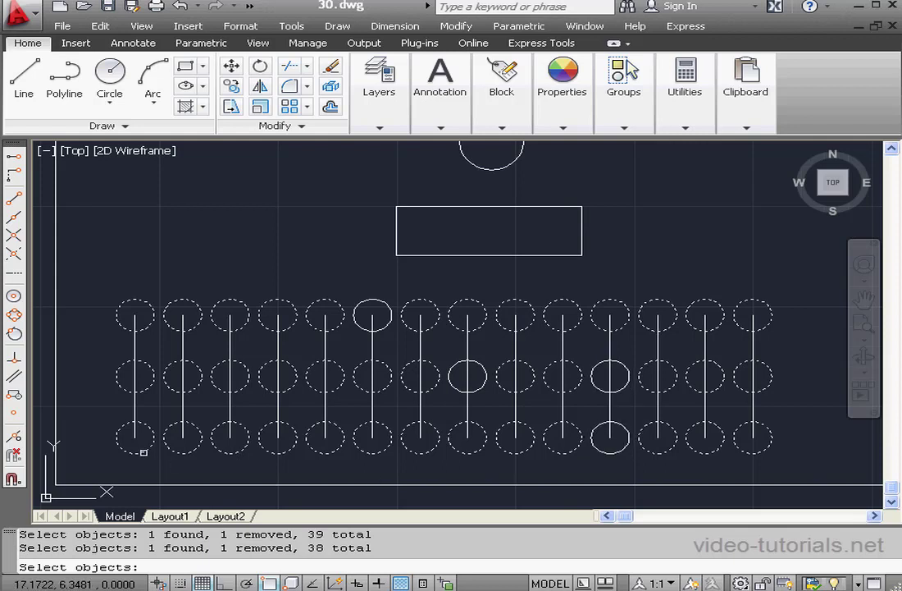
left_click(144, 452, "shift")
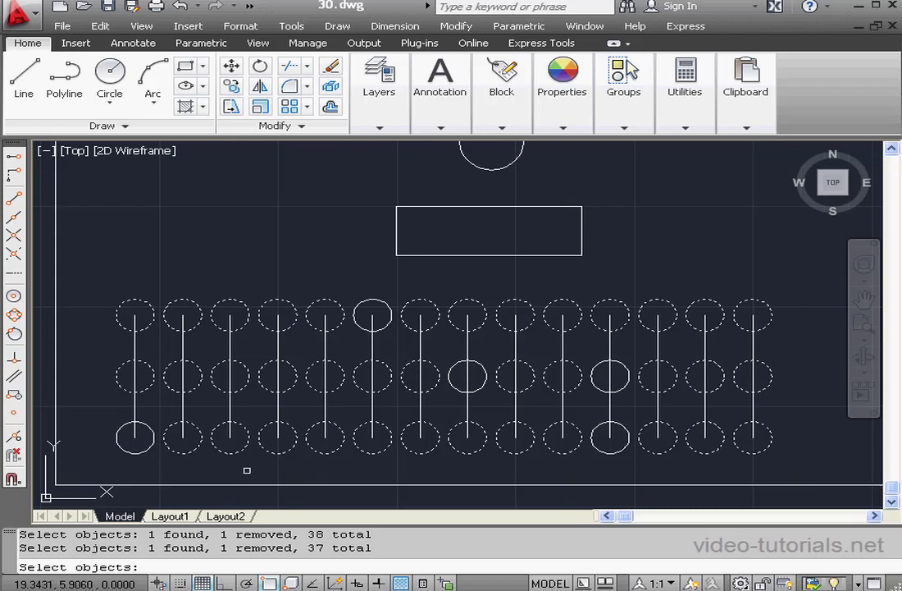
key("Return")
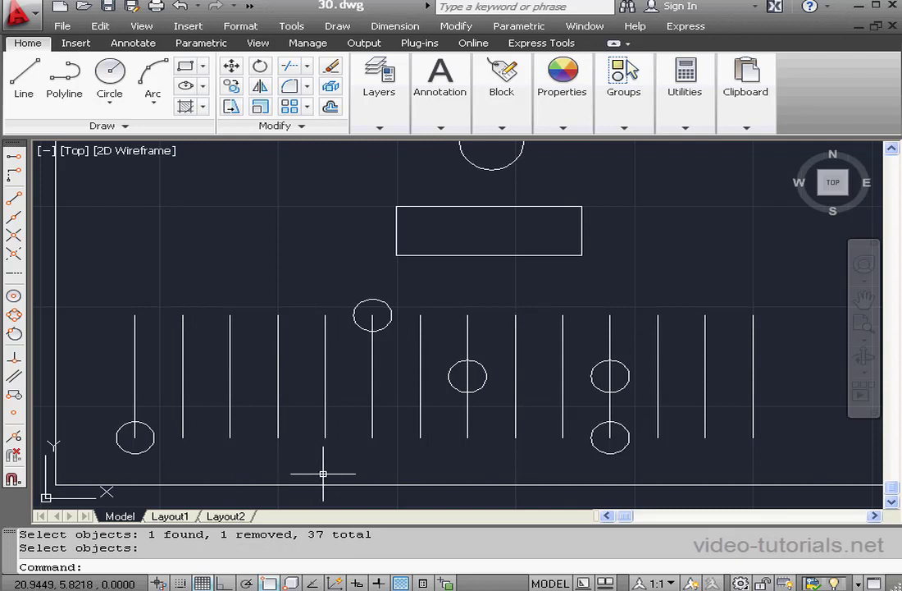
Undo the circle erase and bring the whole framed layout into view
left_click(179, 6)
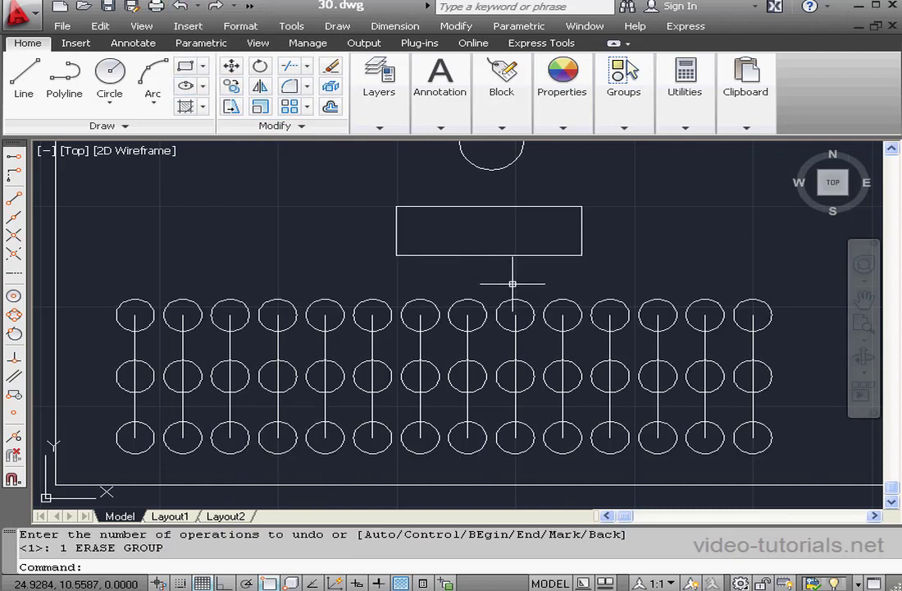
scroll(512, 284, "down", 6)
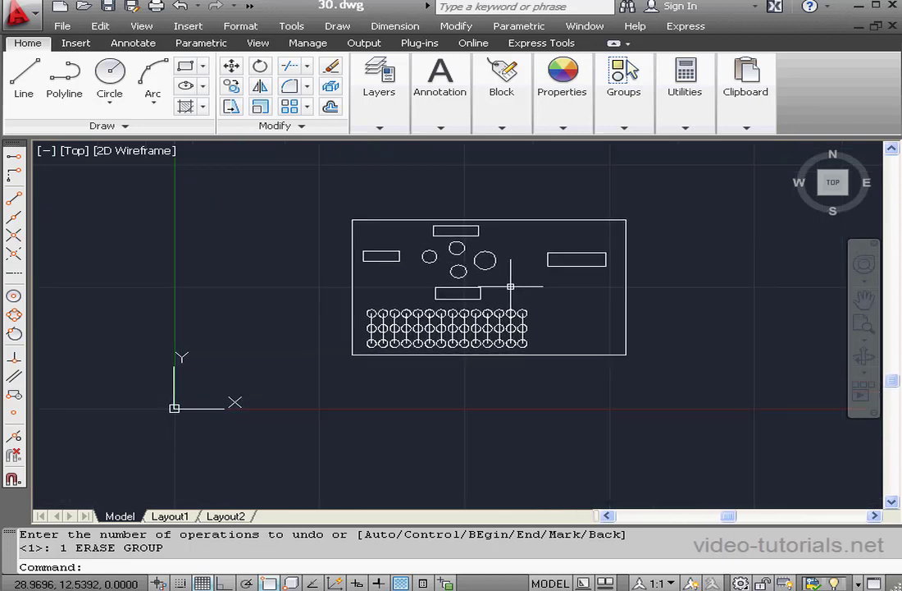
scroll(510, 286, "up", 2)
mouse_move(509, 287)
middle_mouse_down()
mouse_move(493, 288)
mouse_move(453, 320)
middle_mouse_up()
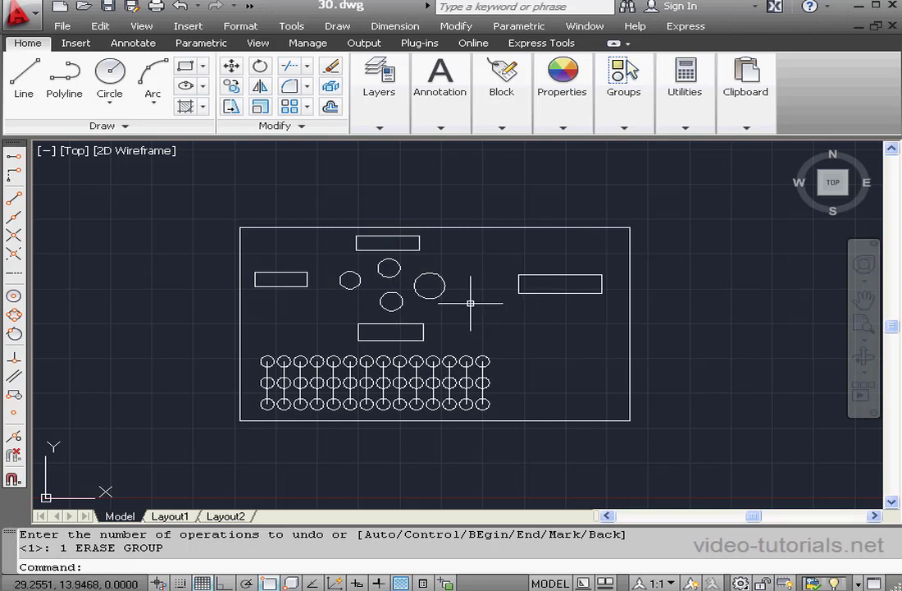
Erase the upper shapes with a crossing window except two circles, then undo it
left_click(331, 66)
left_click(568, 236)
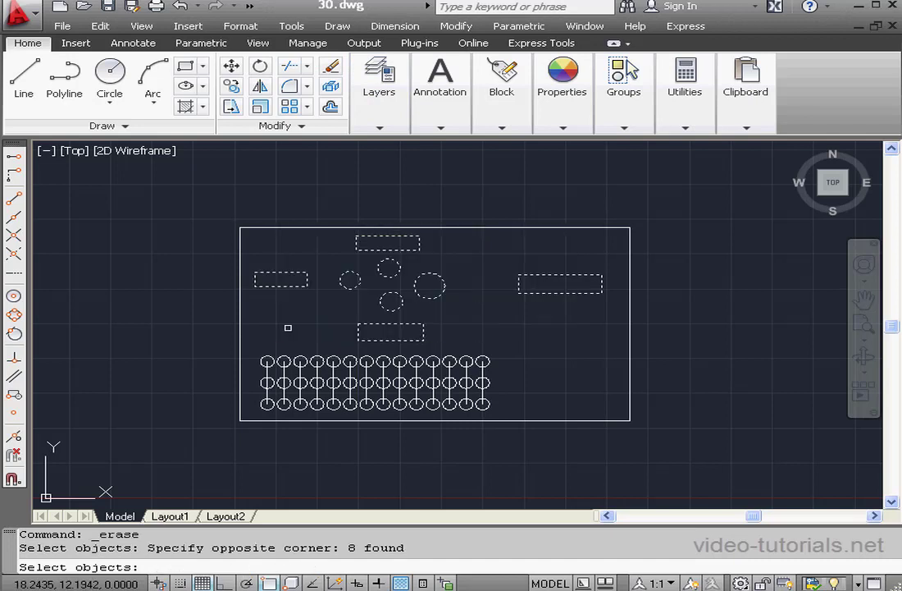
left_click(351, 281, "shift")
left_click(444, 285, "shift")
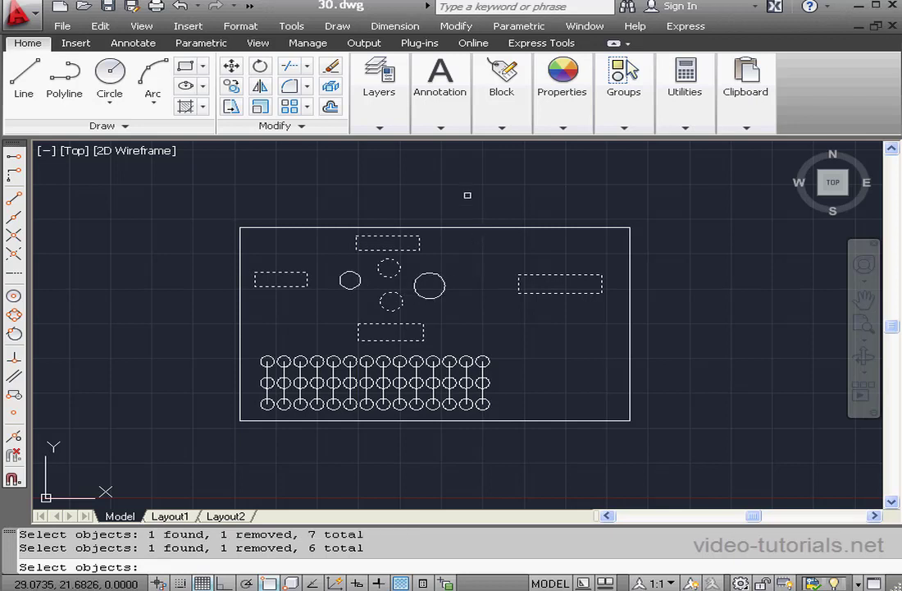
key("Return")
left_click(179, 7)
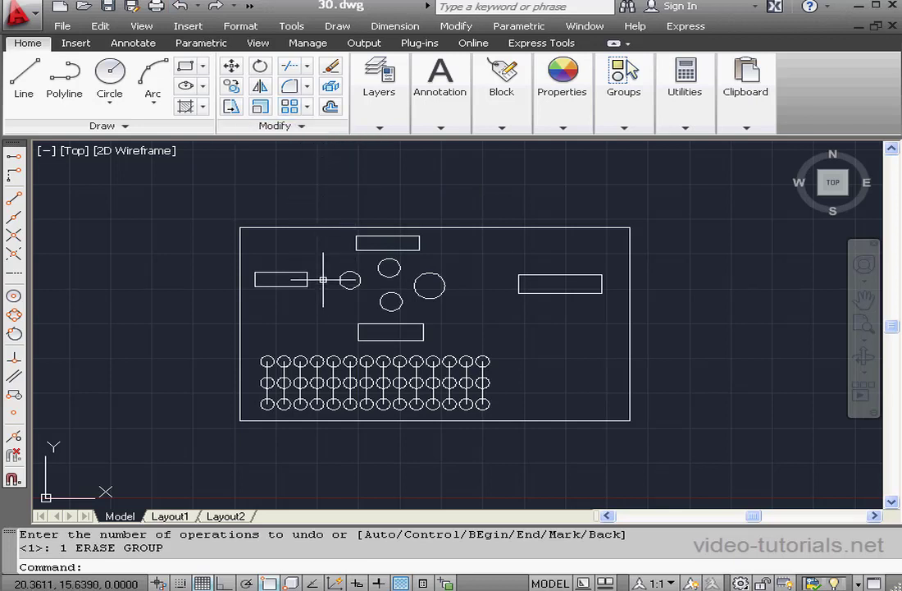
left_click(323, 280)
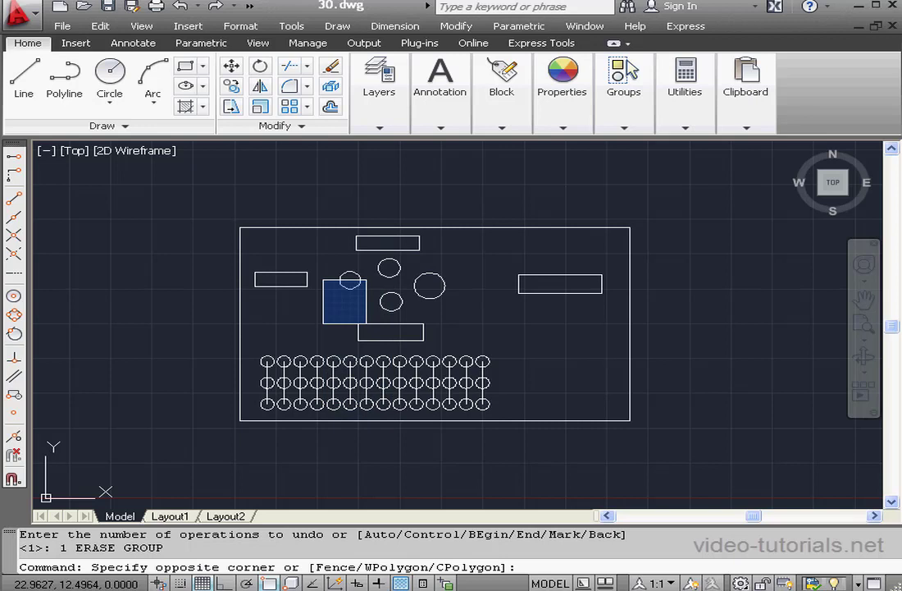
key("Return")
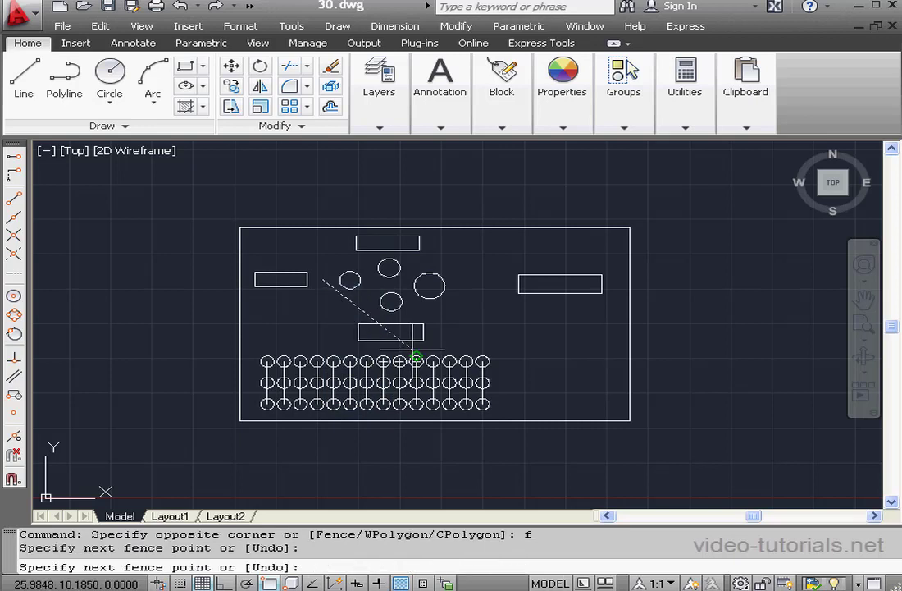
left_click(416, 354)
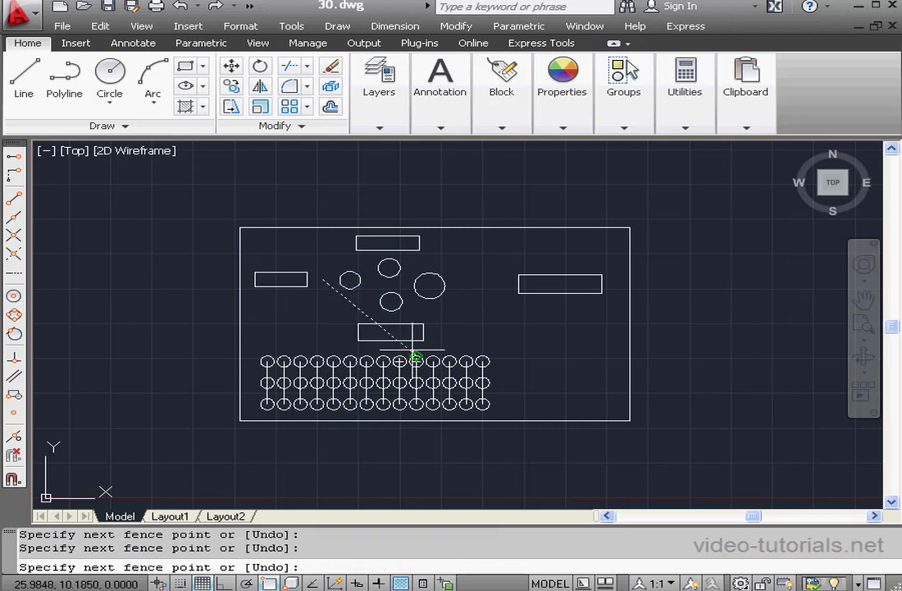
left_click(573, 257)
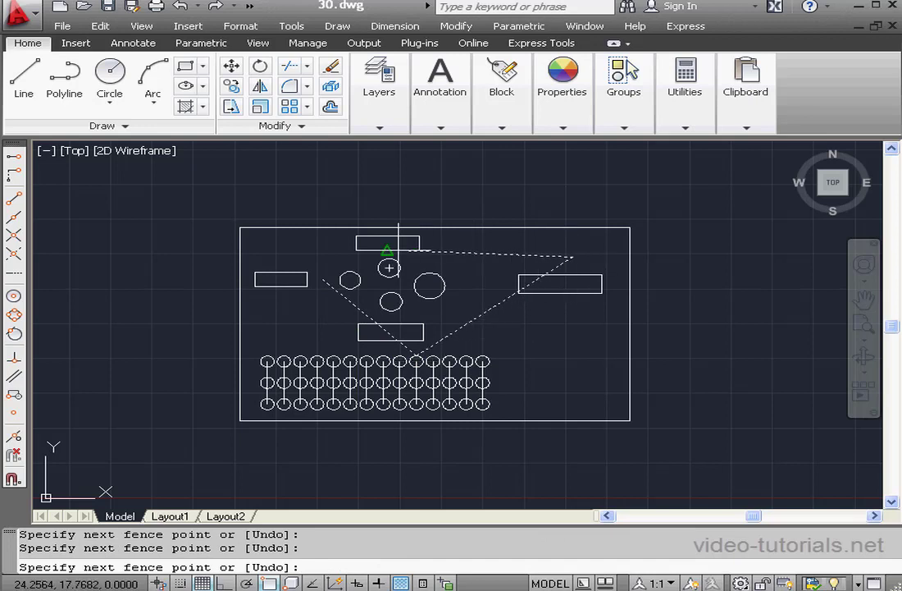
left_click(306, 240)
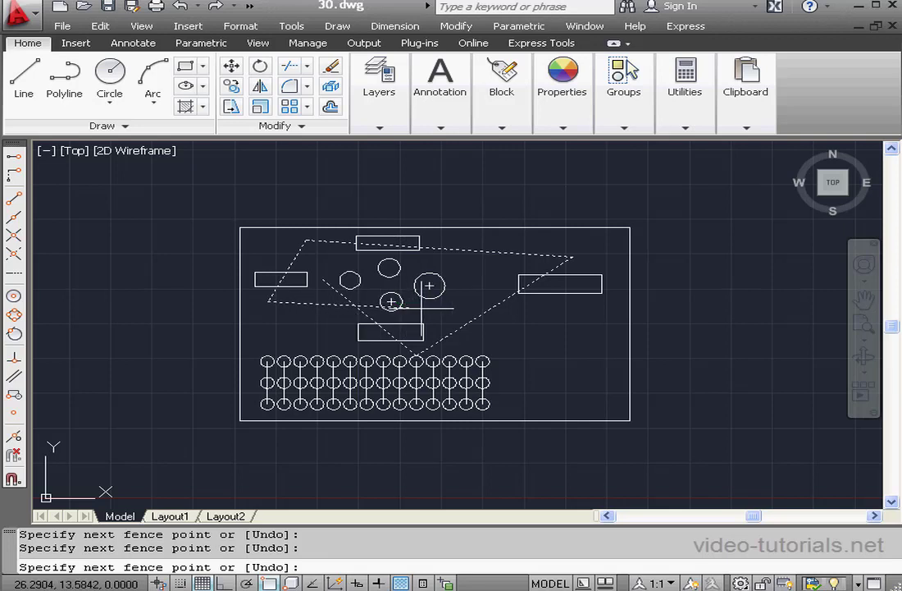
left_click(429, 285)
key("Return")
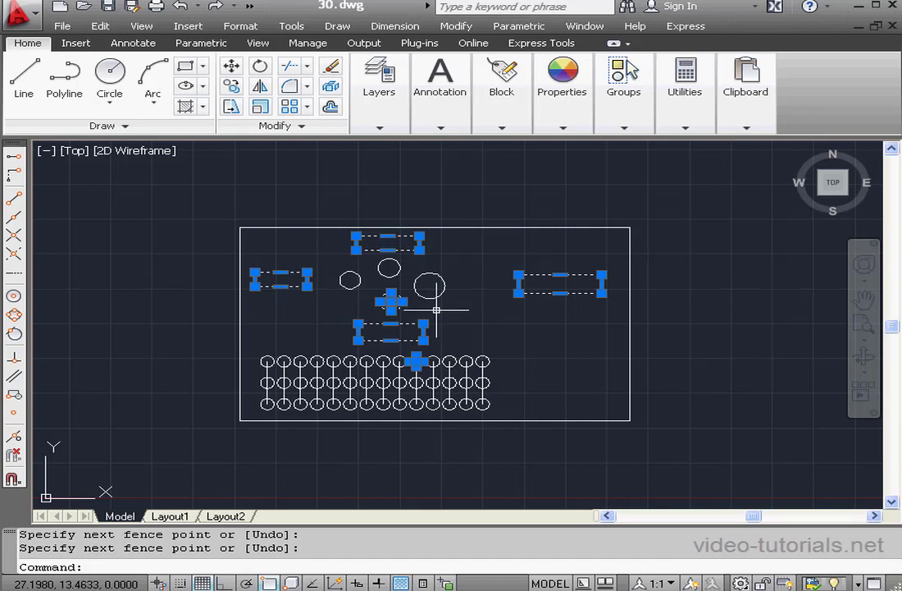
right_click(482, 257)
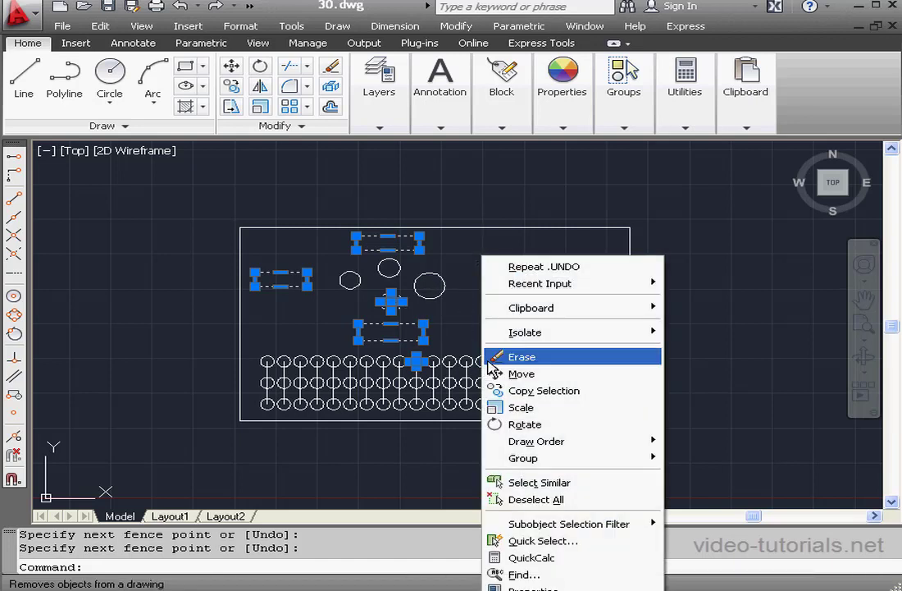
left_click(555, 501)
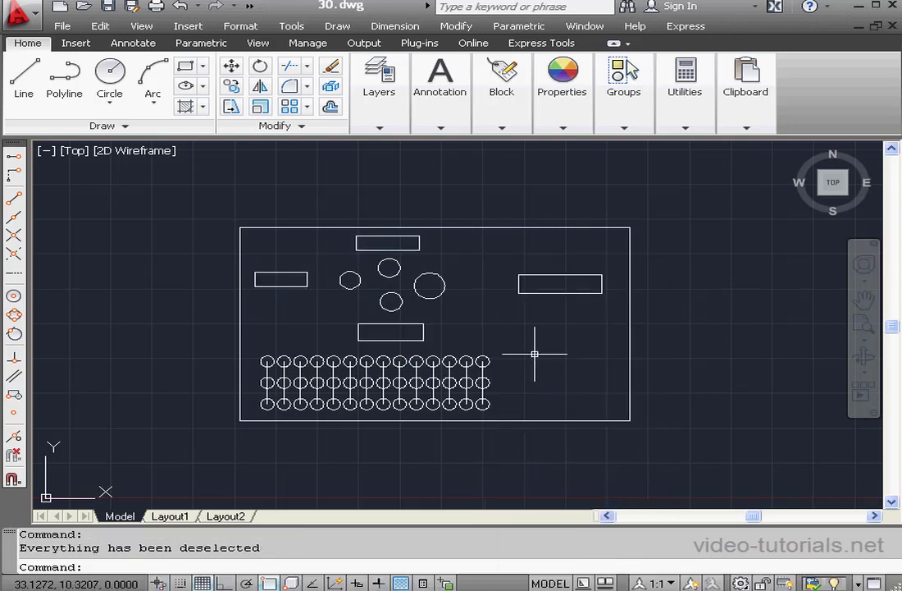
left_click(322, 280)
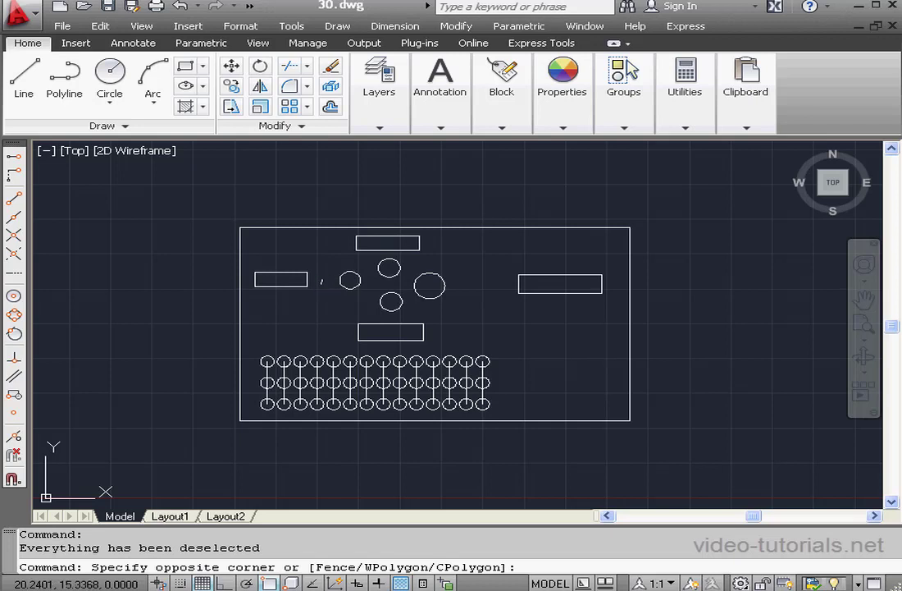
type("w")
key("Return")
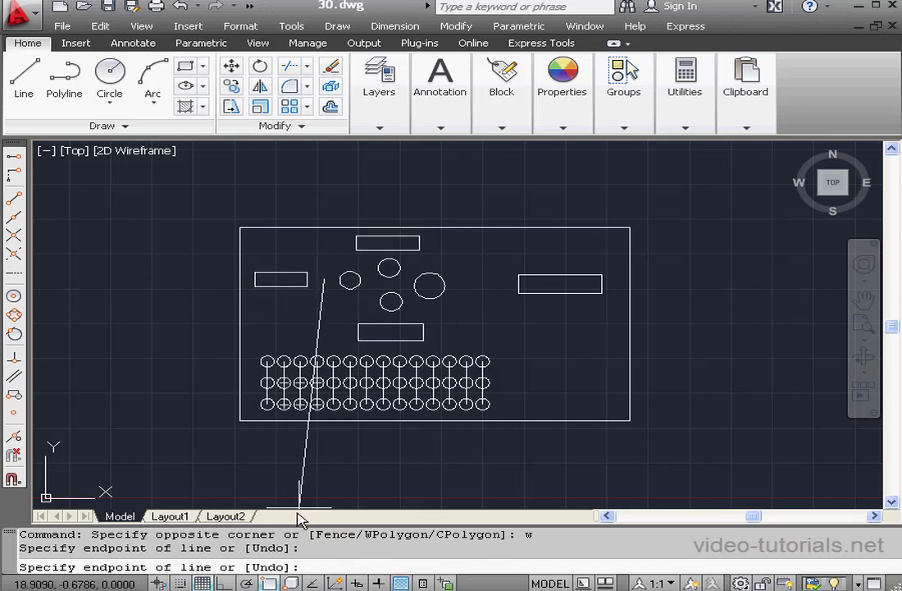
key("F3")
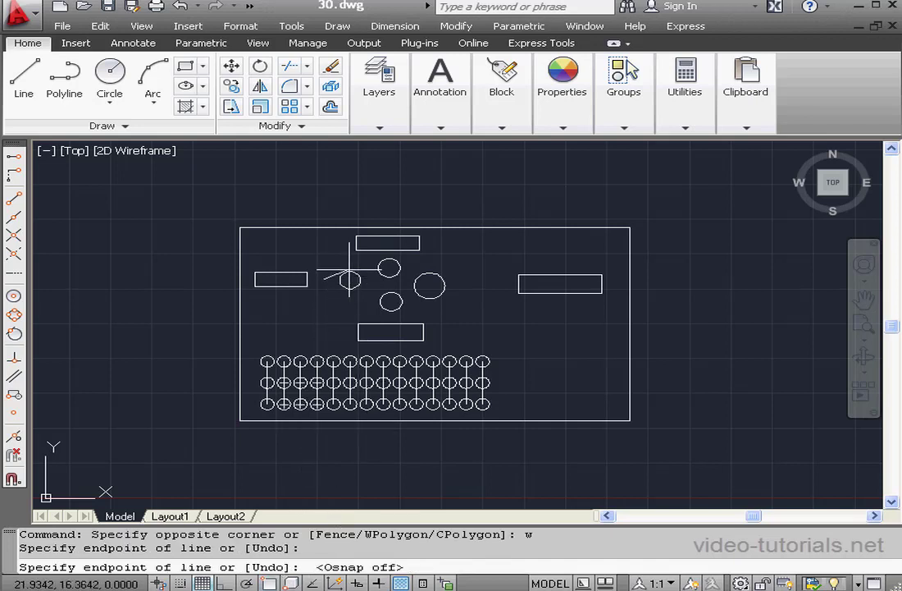
left_click(354, 263)
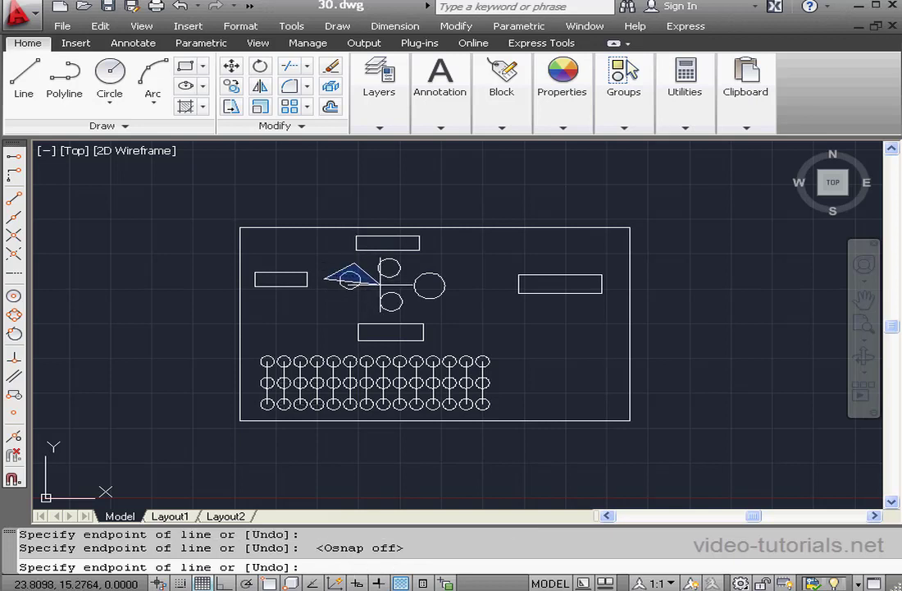
left_click(402, 292)
left_click(383, 303)
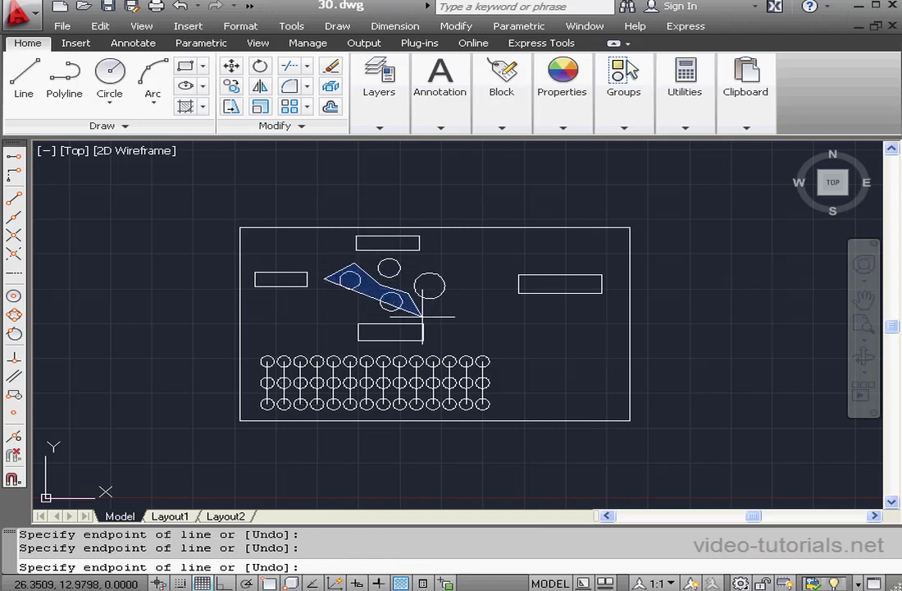
left_click(421, 312)
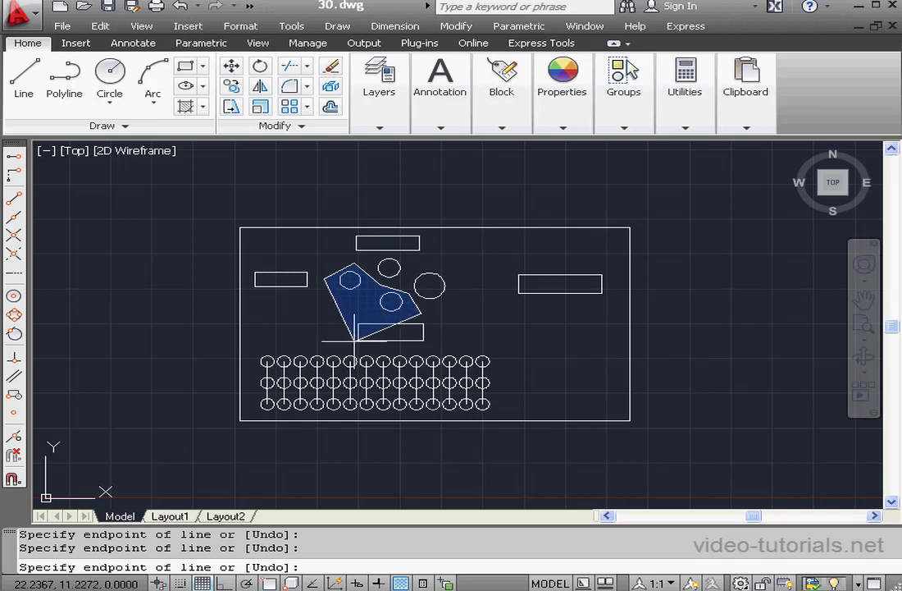
left_click(355, 340)
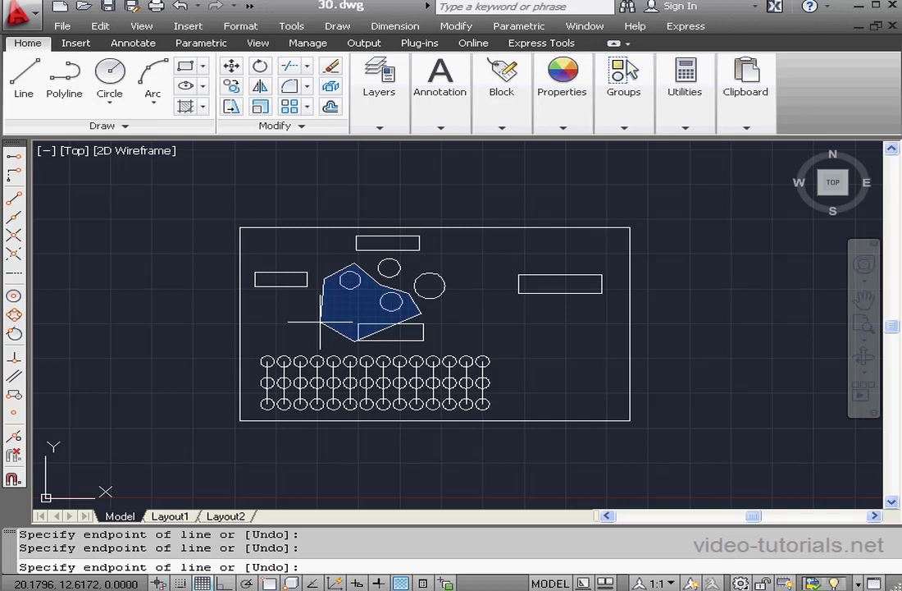
key("Return")
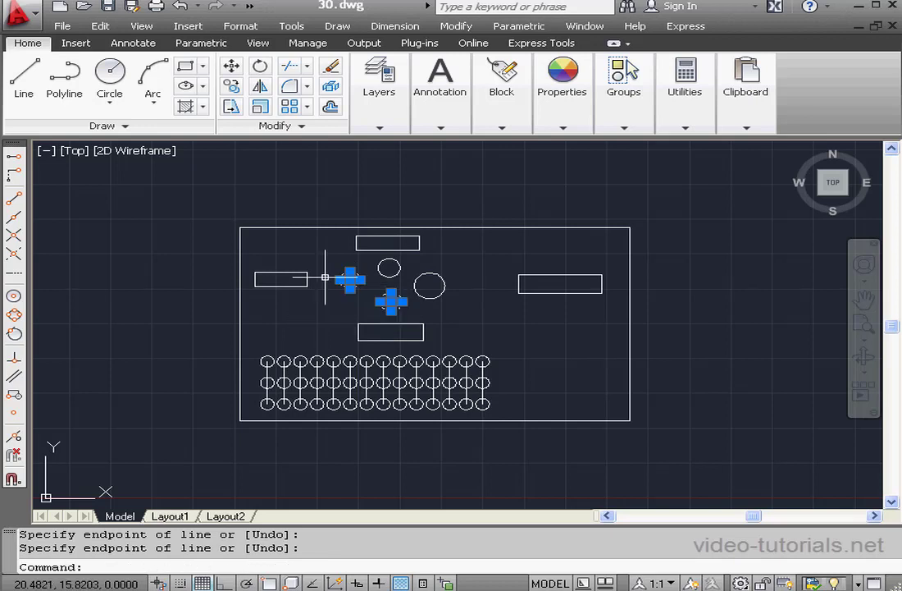
key("Escape")
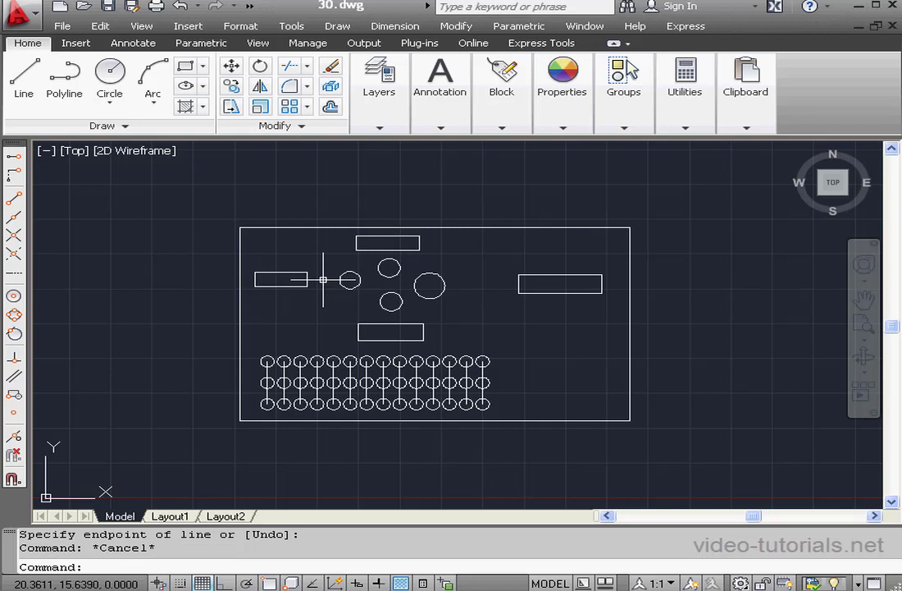
left_click(323, 281)
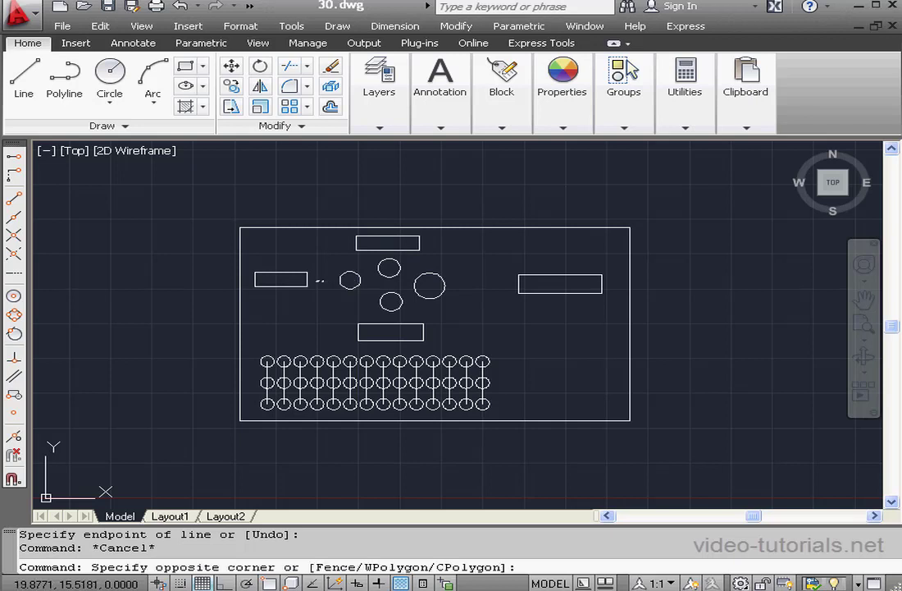
type("c")
key("Return")
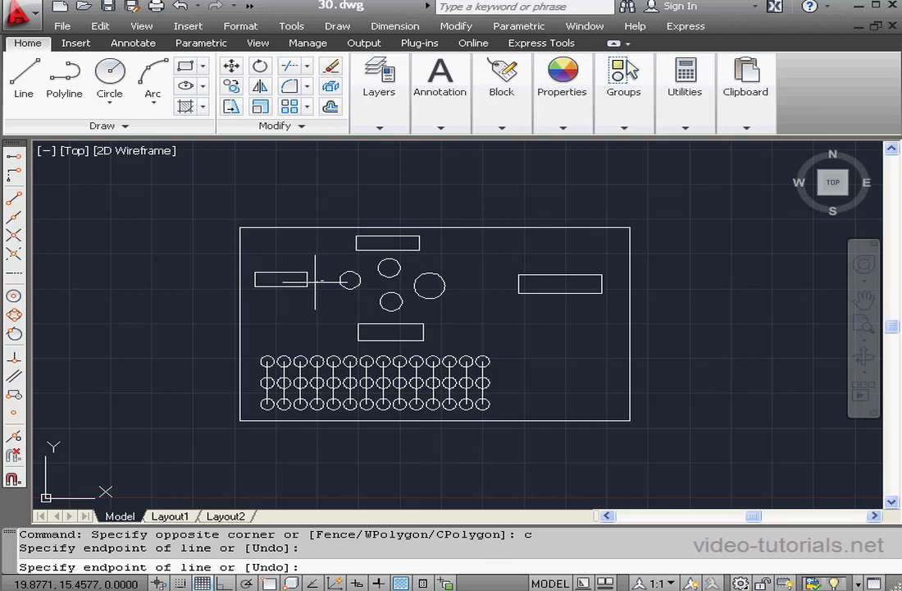
left_click(355, 261)
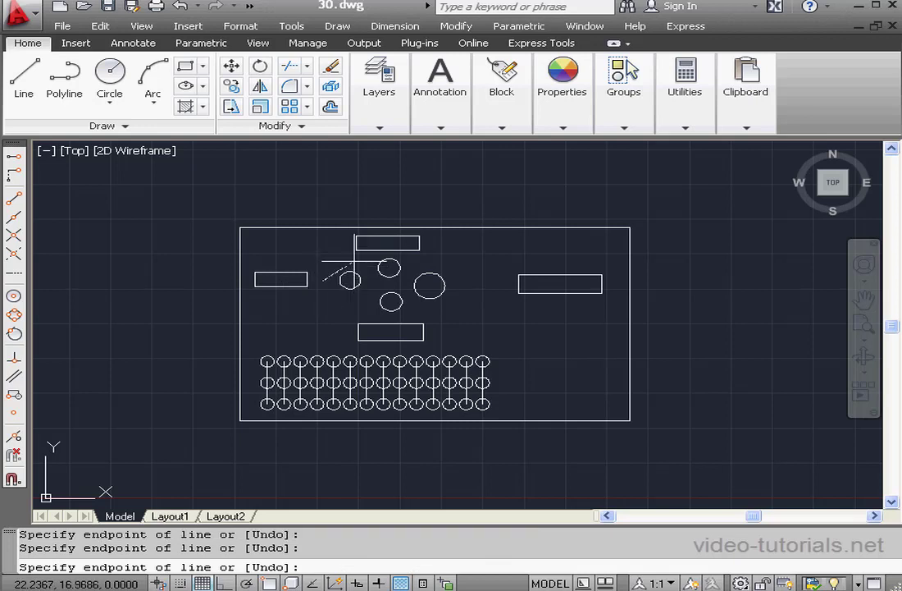
left_click(380, 264)
left_click(410, 296)
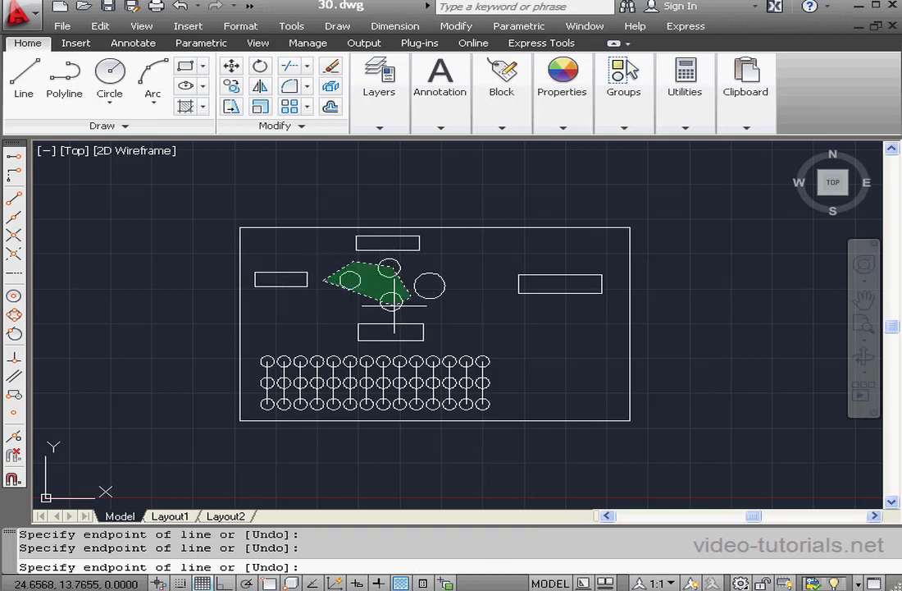
left_click(360, 334)
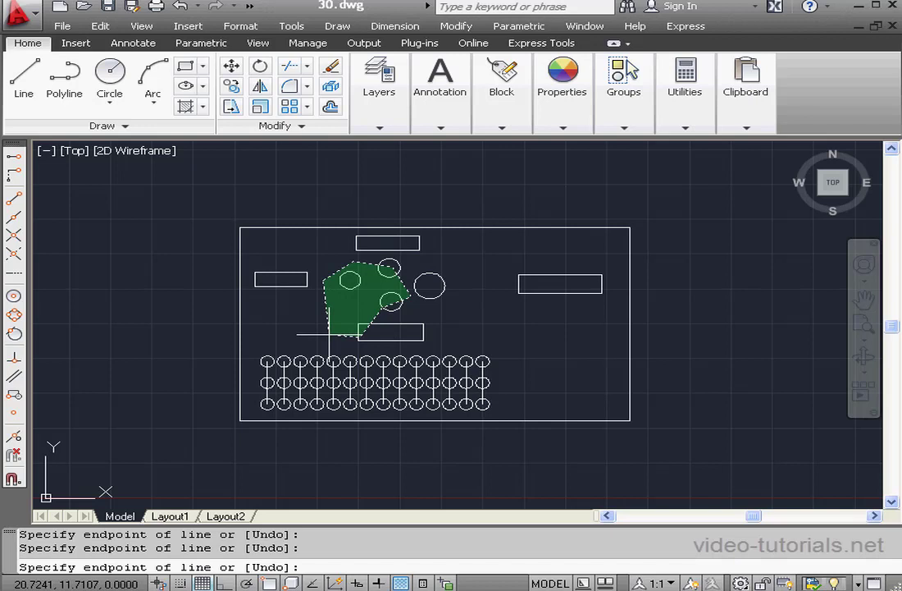
key("Return")
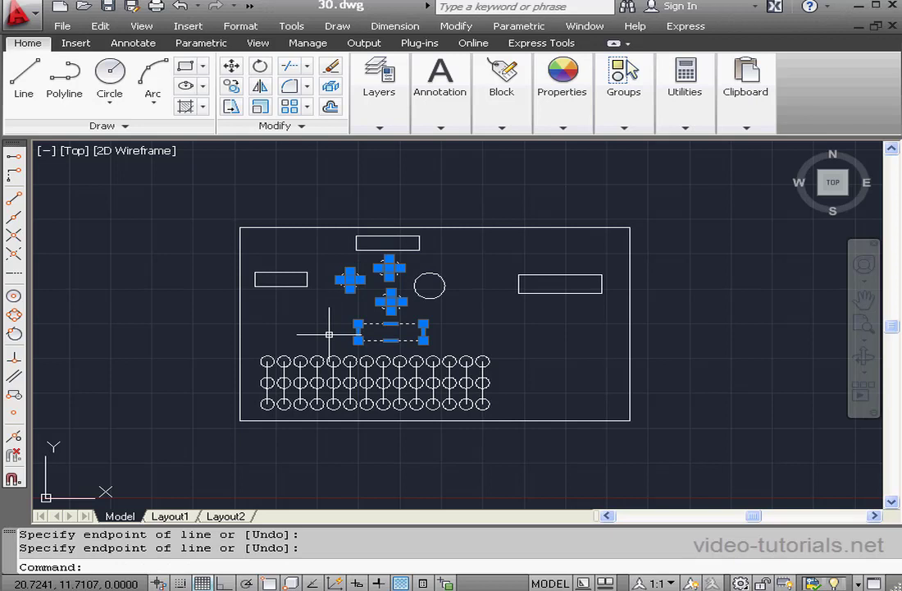
key("Escape")
mouse_move(354, 90)
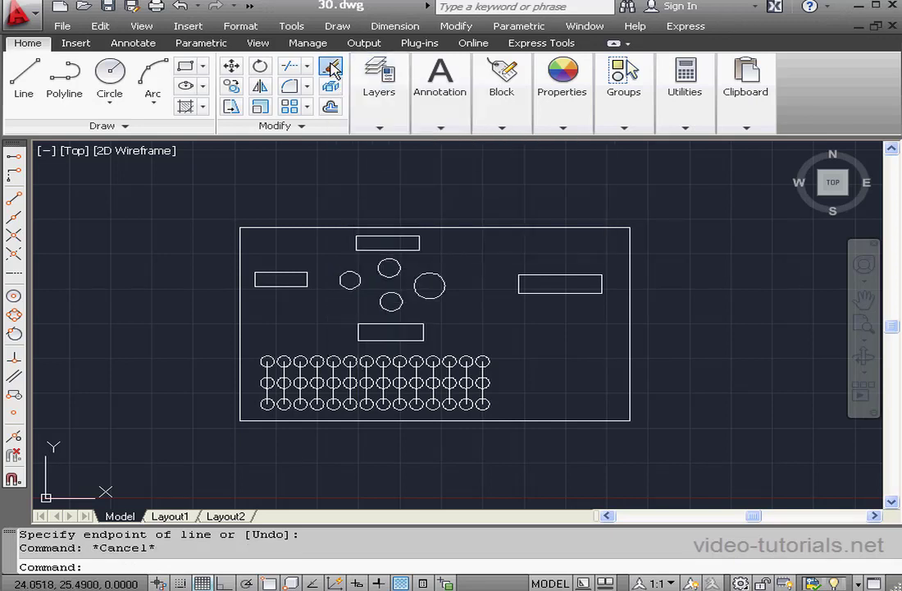
left_click(331, 68)
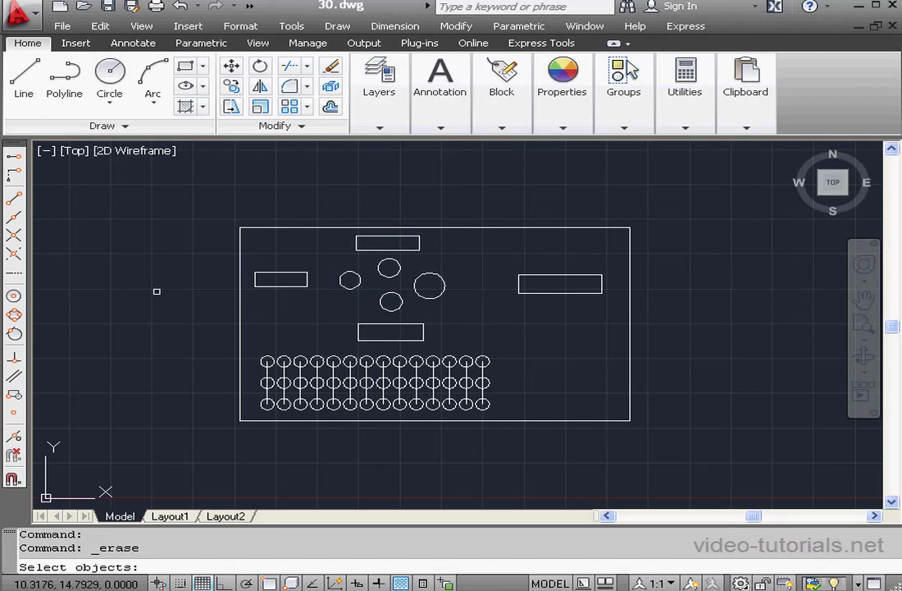
type("all")
key("Return")
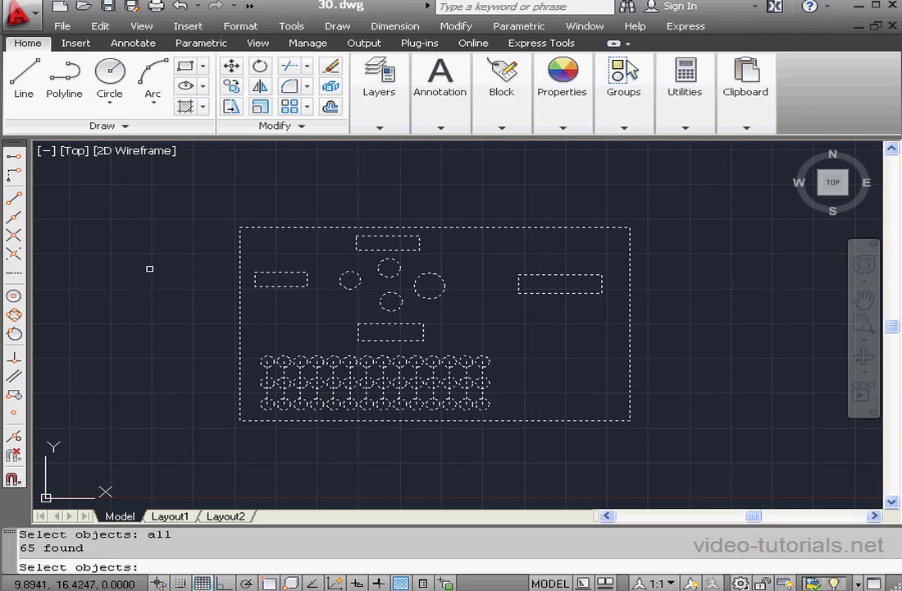
key("Return")
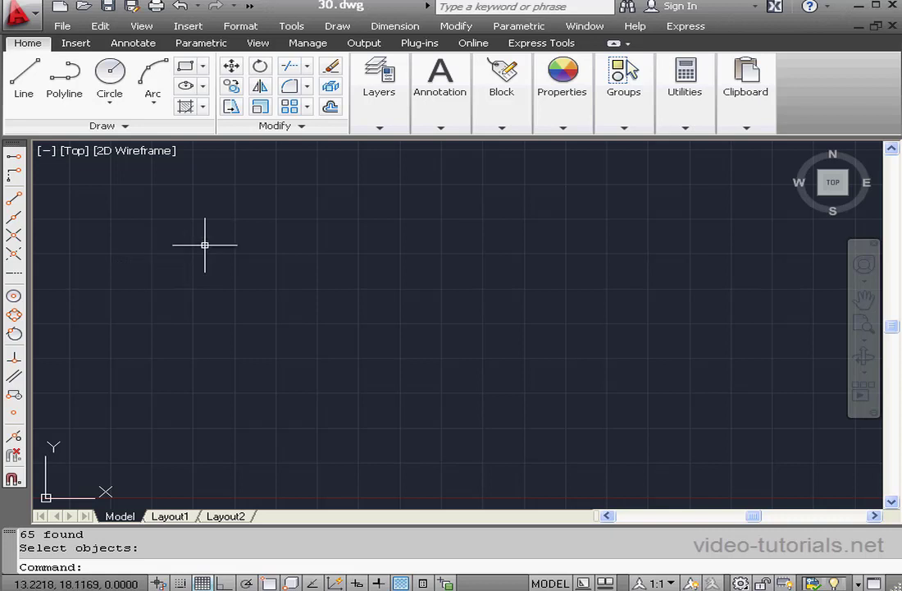
left_click(180, 6)
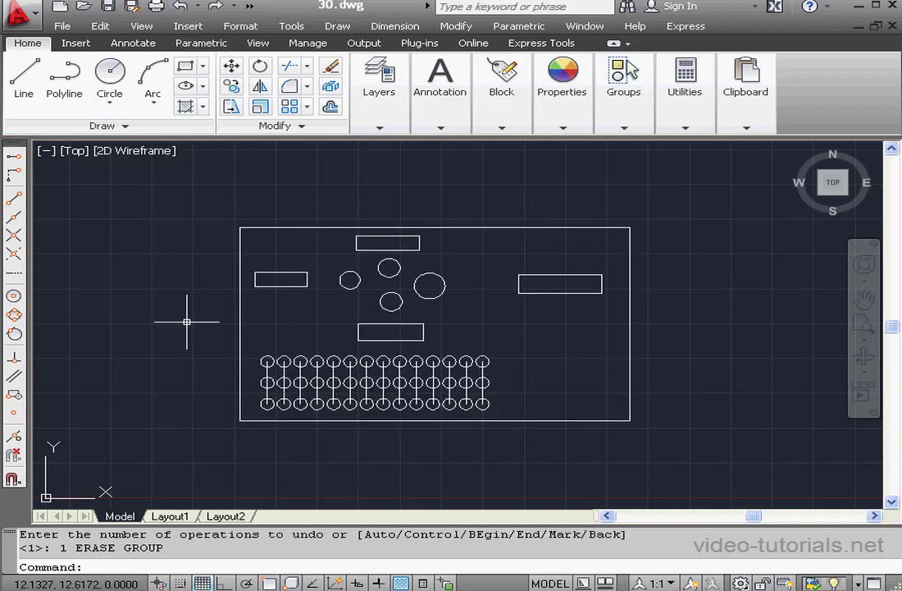